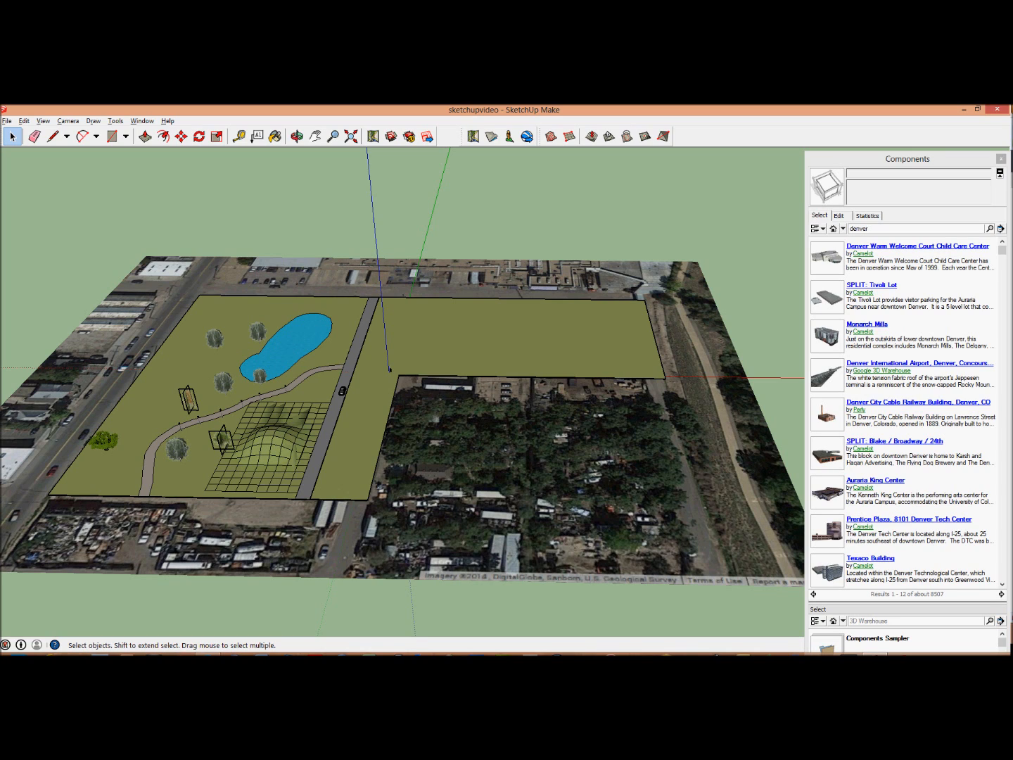
- Search 3D Warehouse for Promontory Point Fieldhouse and load the model onto the grass lot across the road from the pond
drag(907, 159, 893, 143)
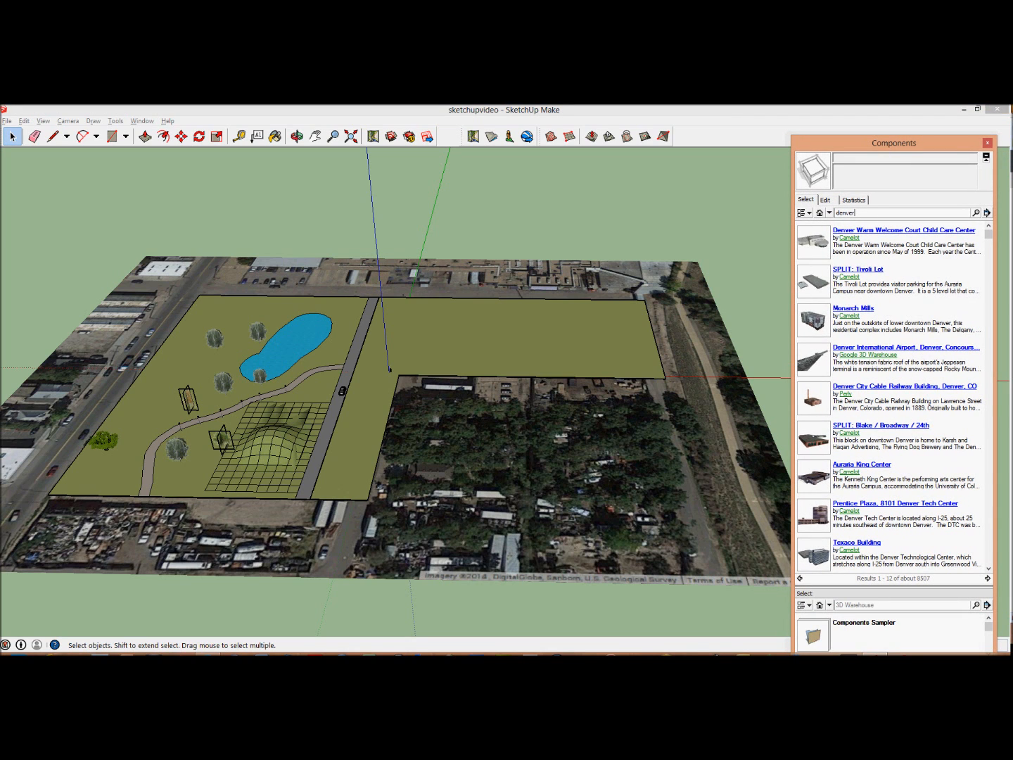
double_click(845, 213)
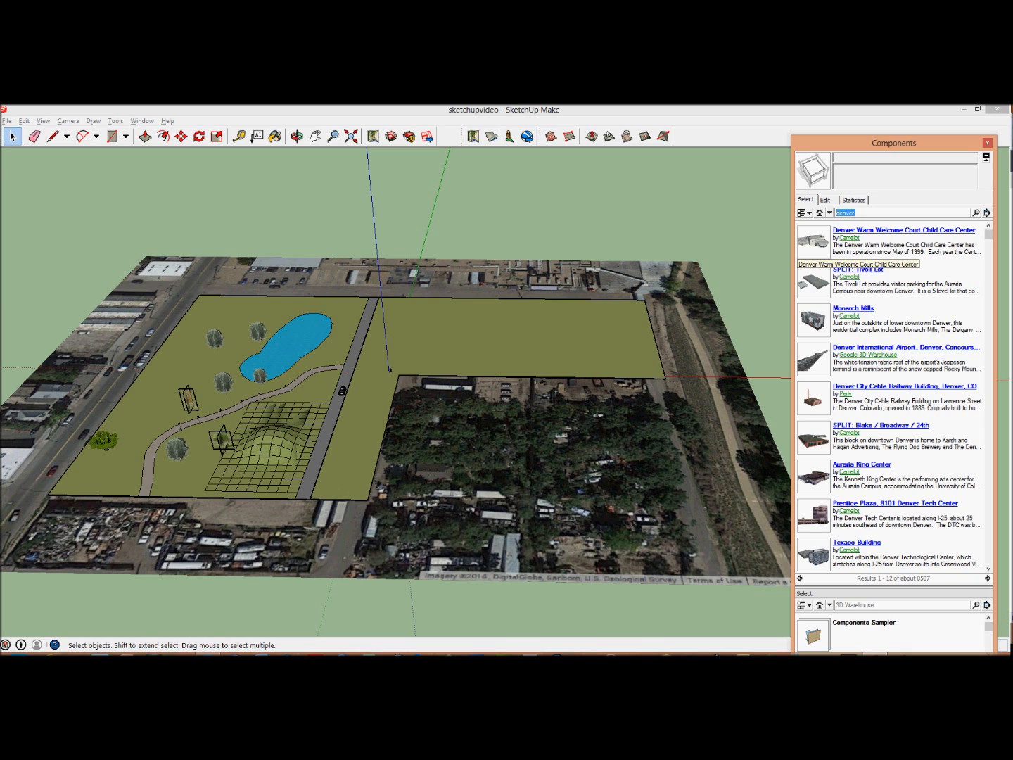
click(904, 230)
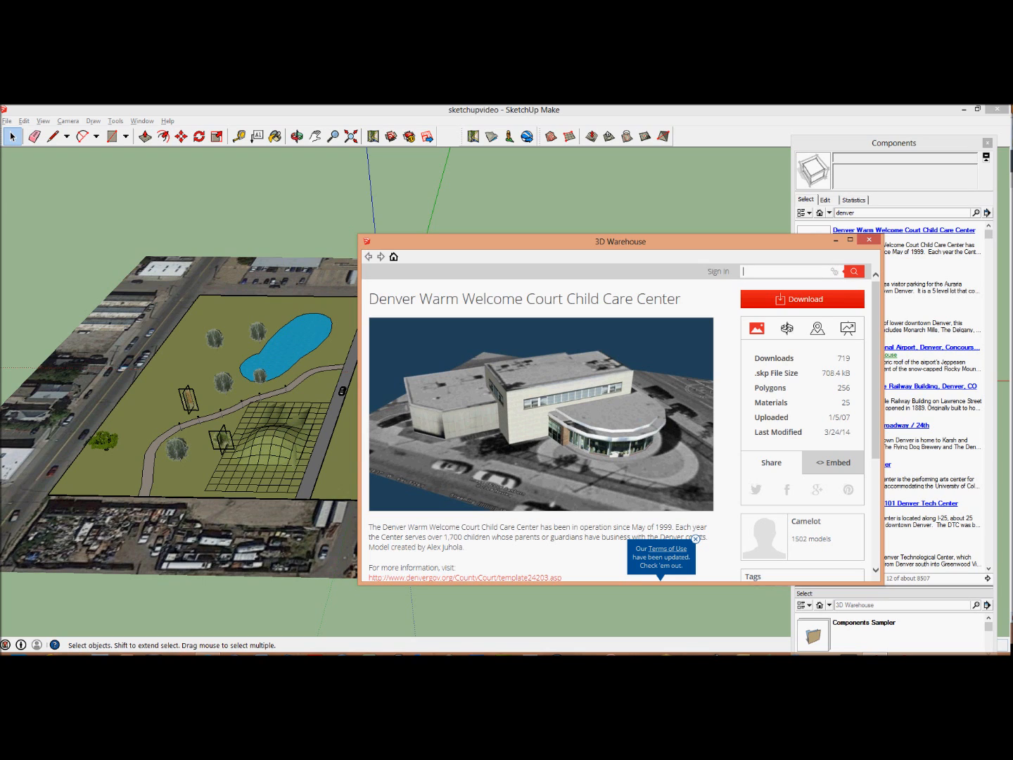
text(Promontory Point Fieldhouse)
key(Return)
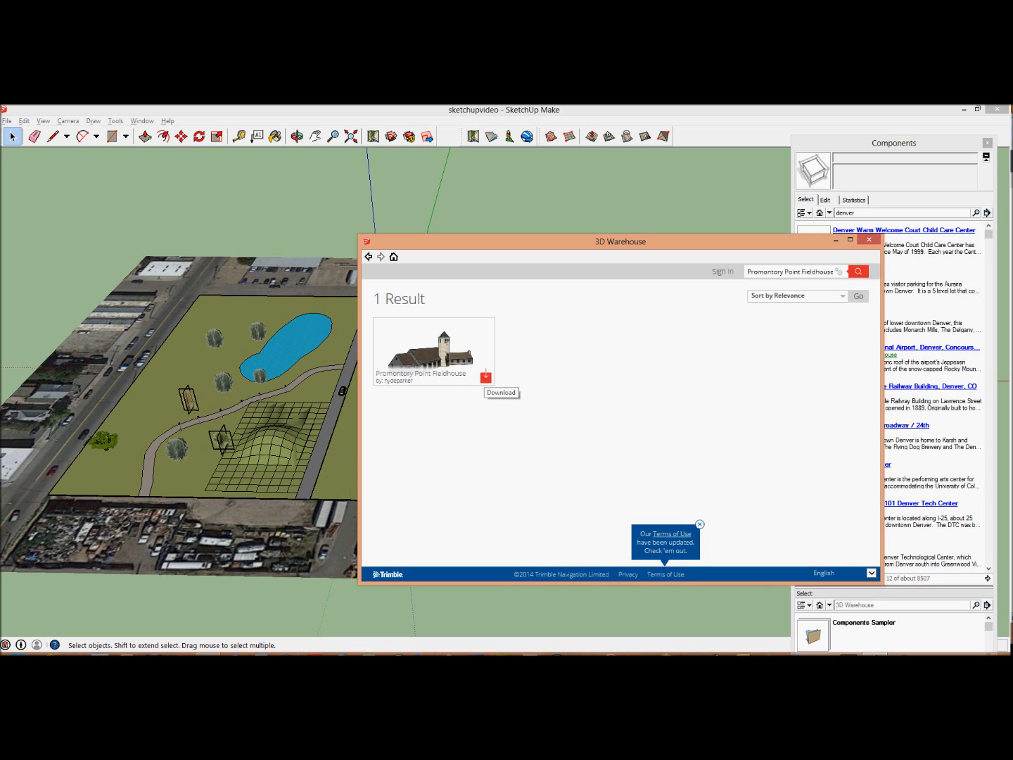
click(485, 377)
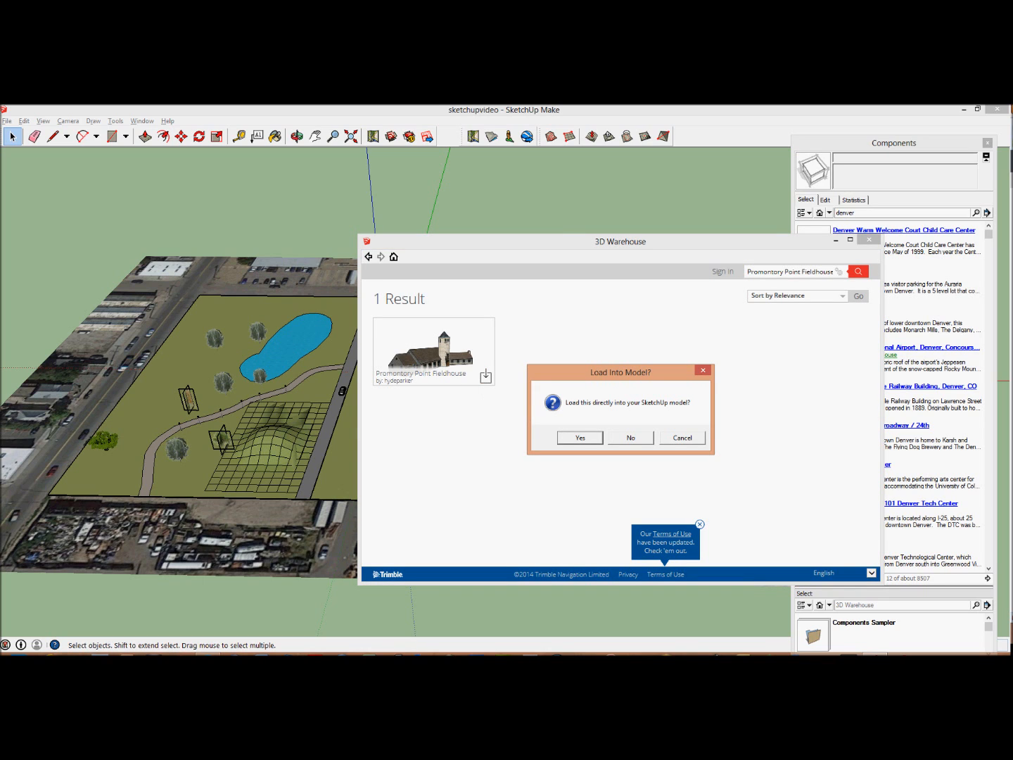
key(Return)
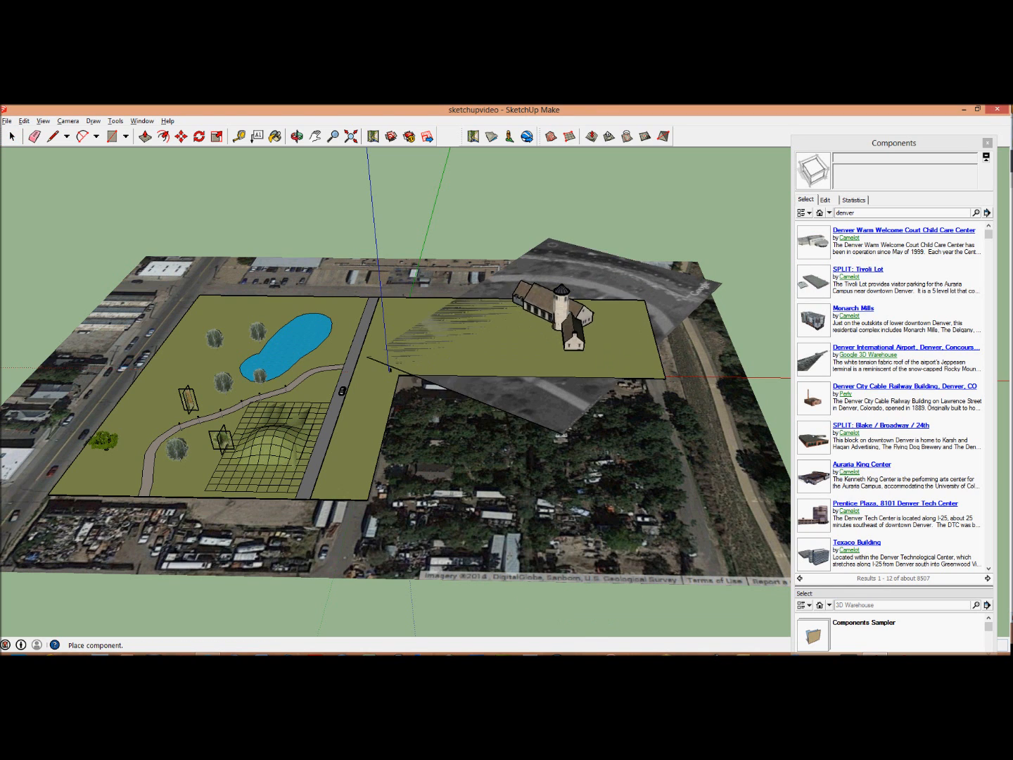
click(556, 336)
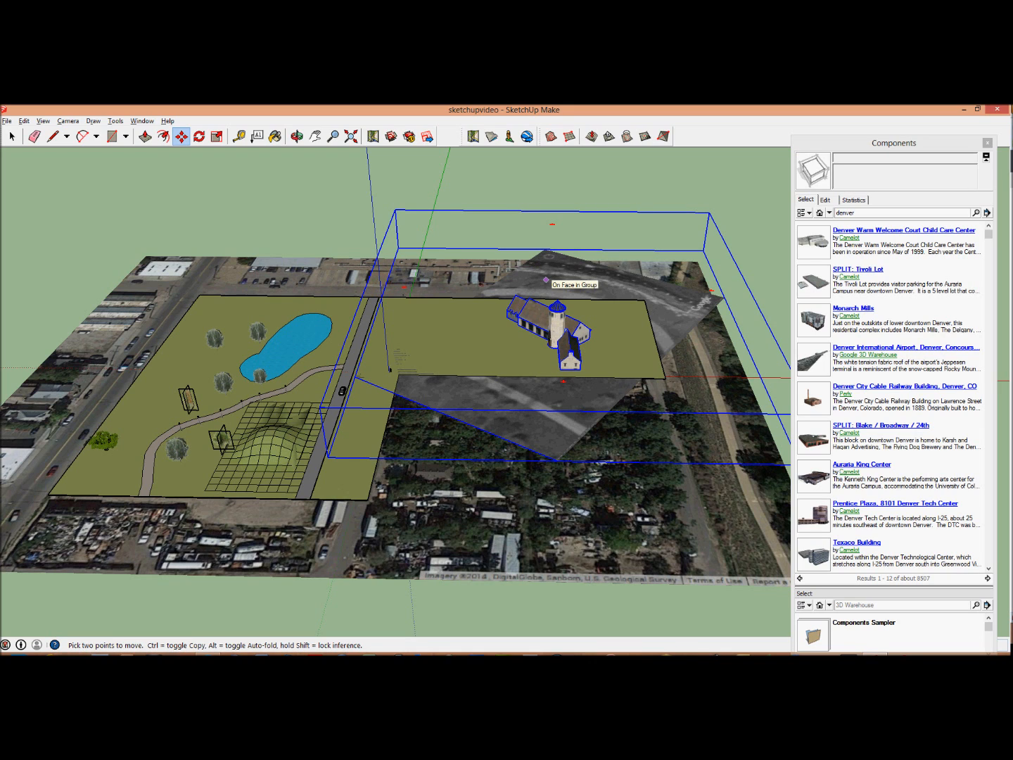
- Explode the fieldhouse component and unlock its grey aerial ground image
right_click(538, 276)
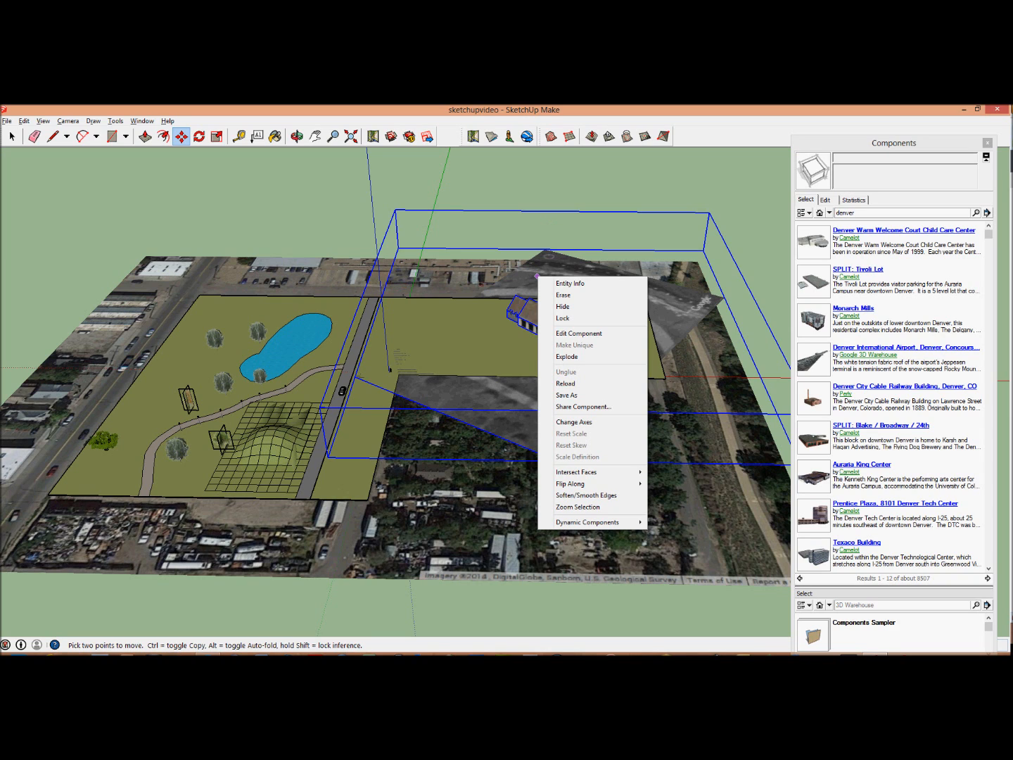
click(567, 356)
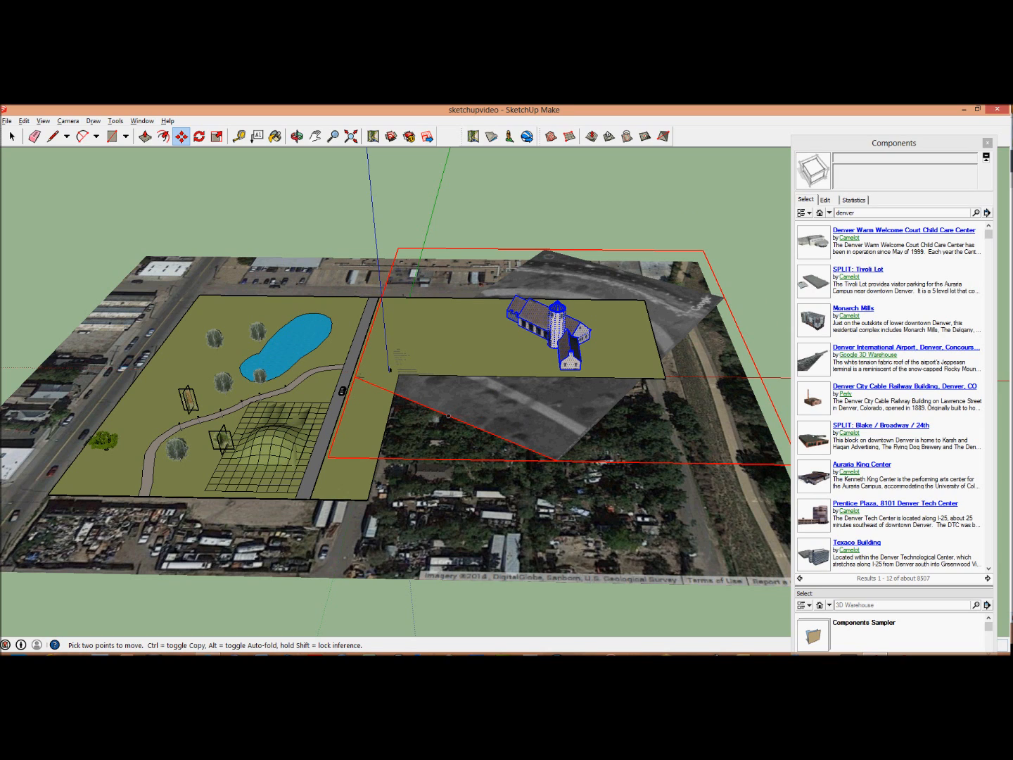
right_click(549, 274)
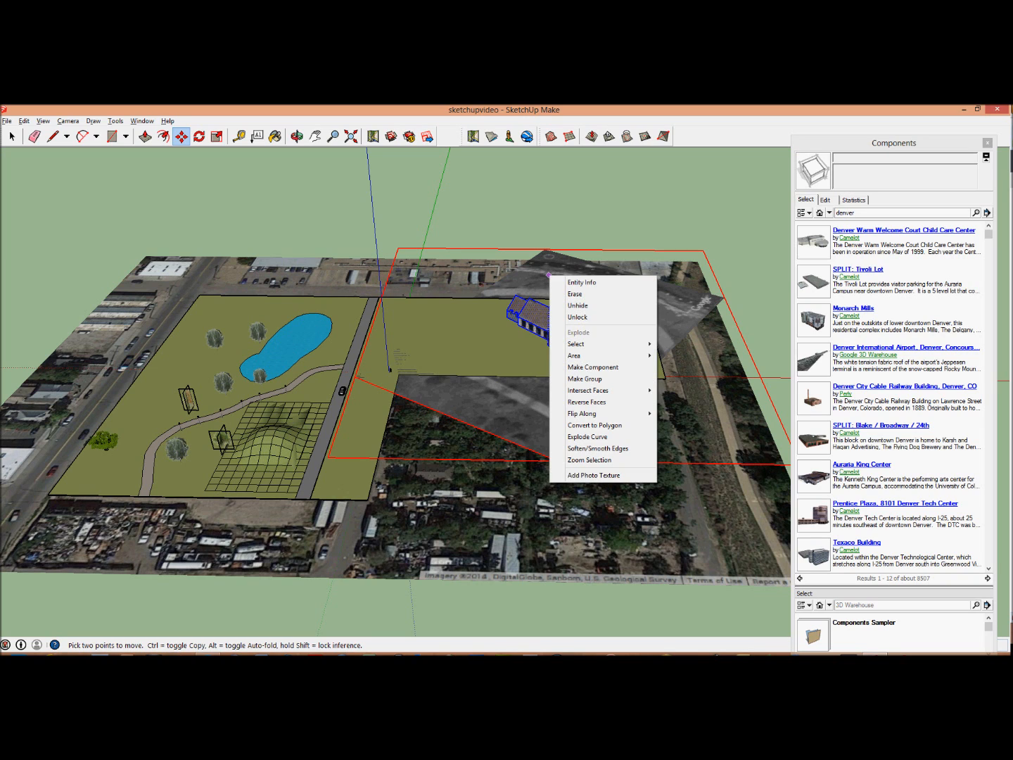
click(578, 316)
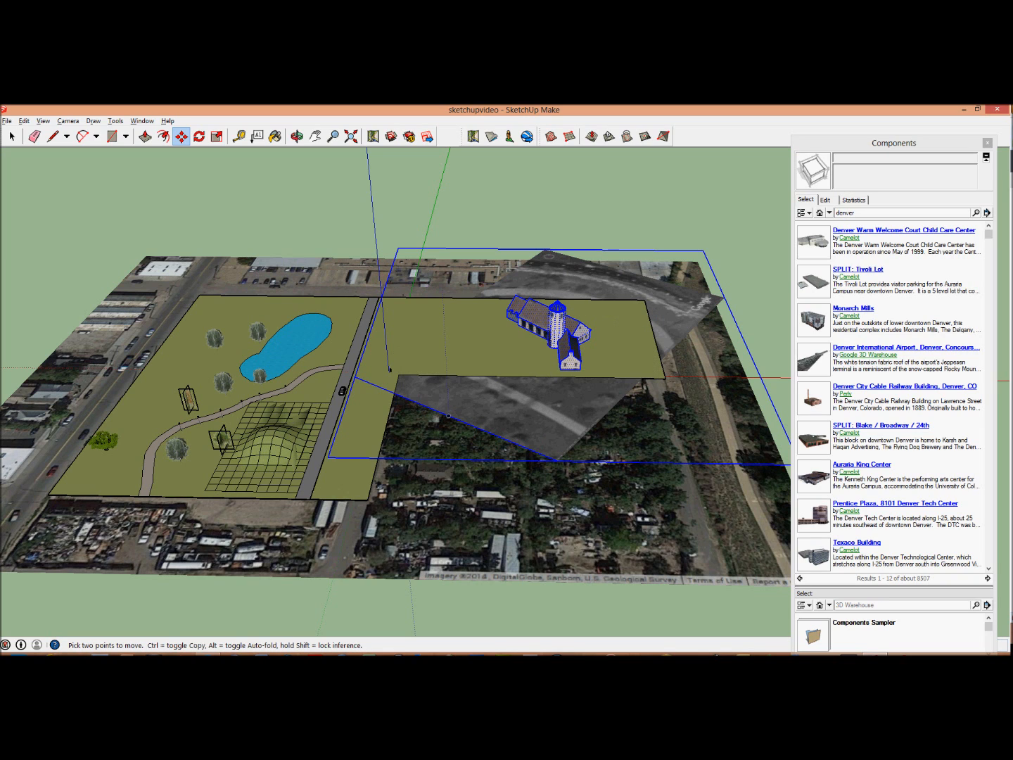
- Delete the unlocked grey aerial ground image that came with the fieldhouse
key(space)
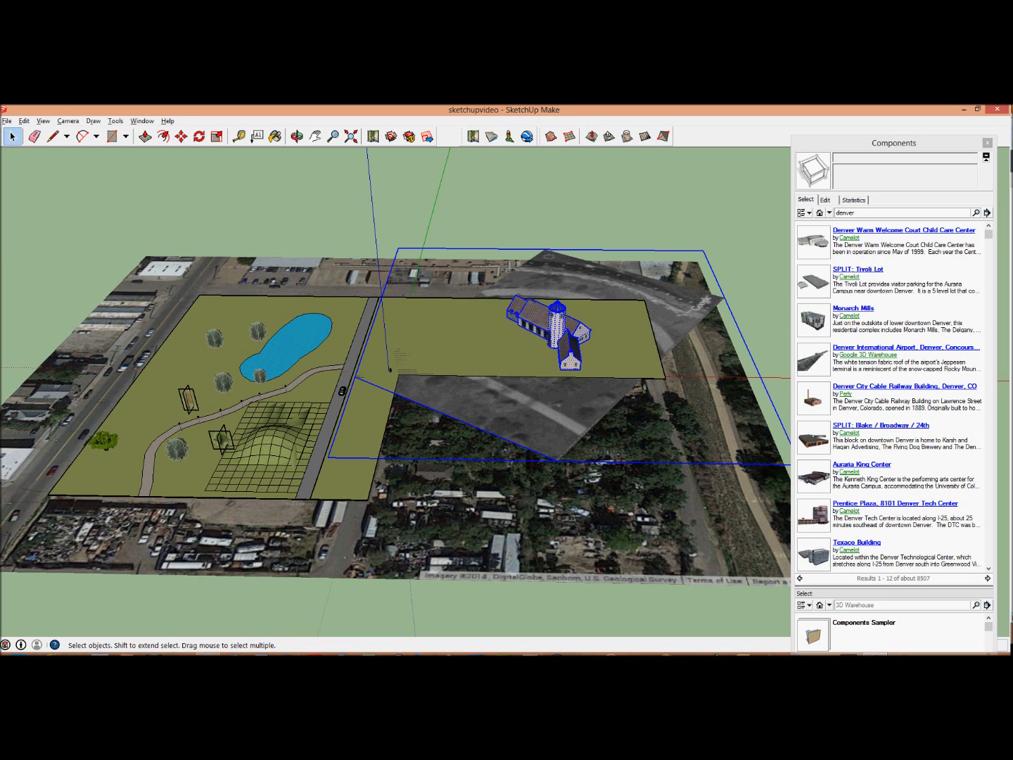
click(552, 276)
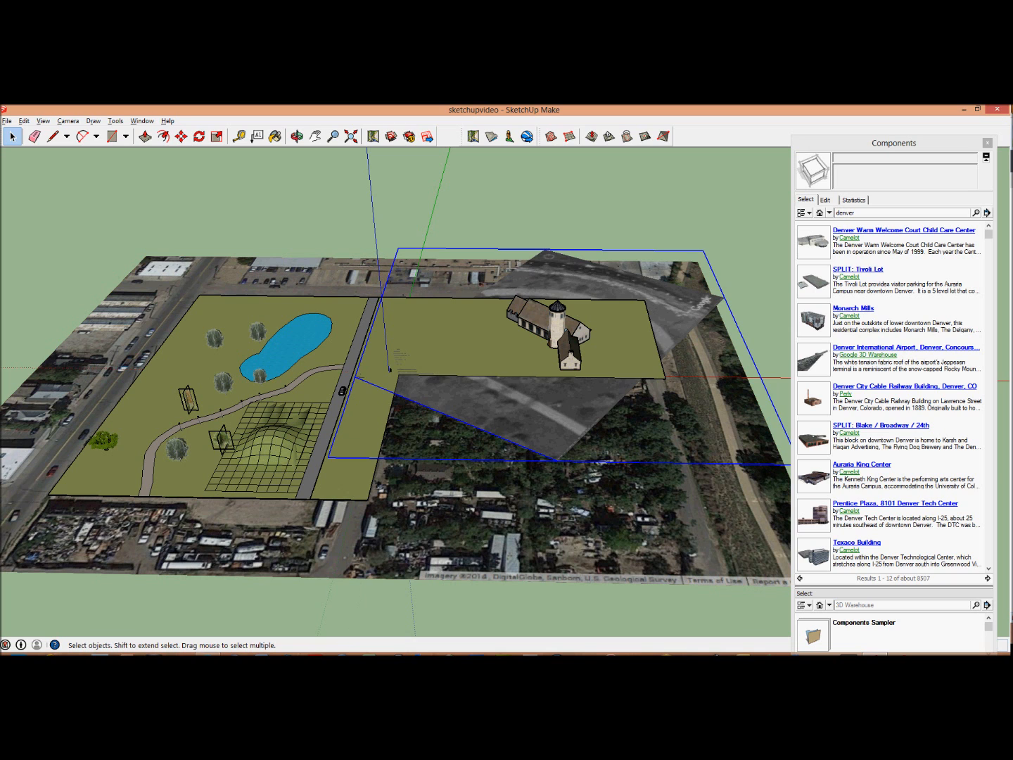
key(Delete)
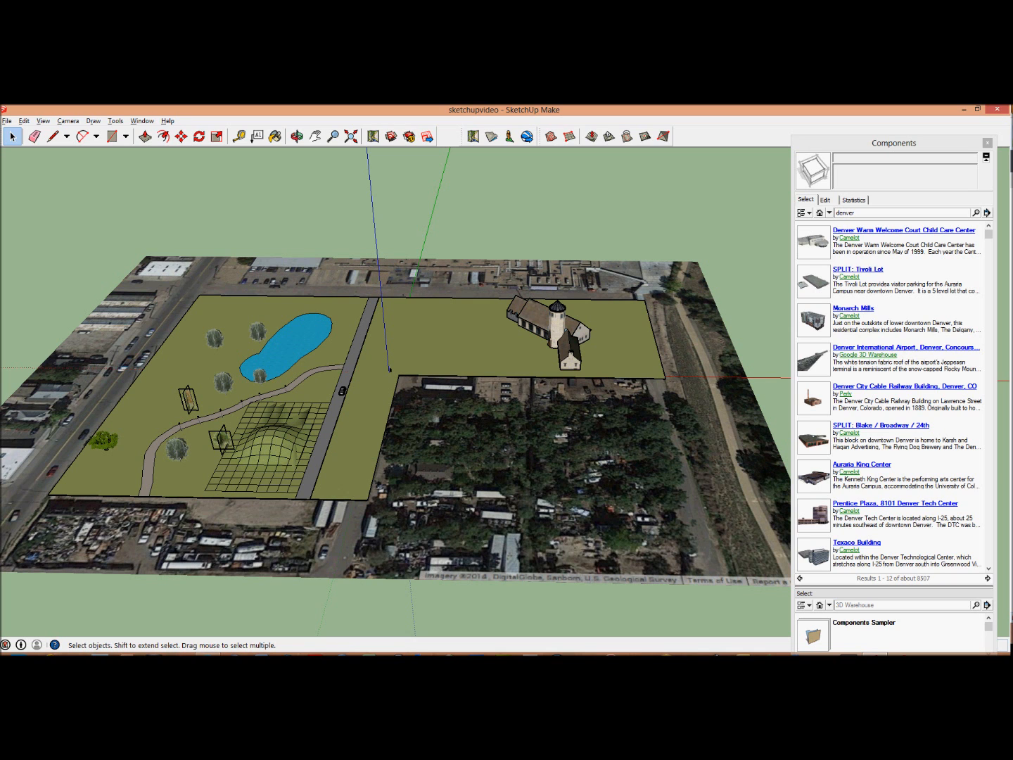
- Combine the fieldhouse building's geometry into one group
scroll(542, 323, up, 5)
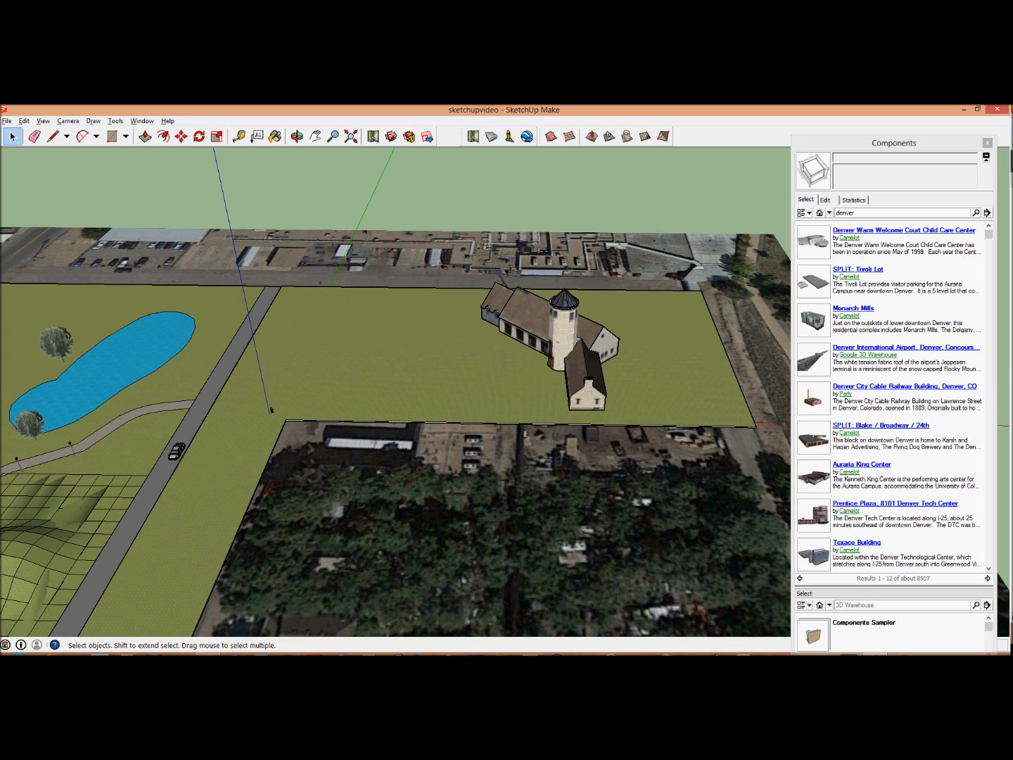
scroll(148, 454, down, 5)
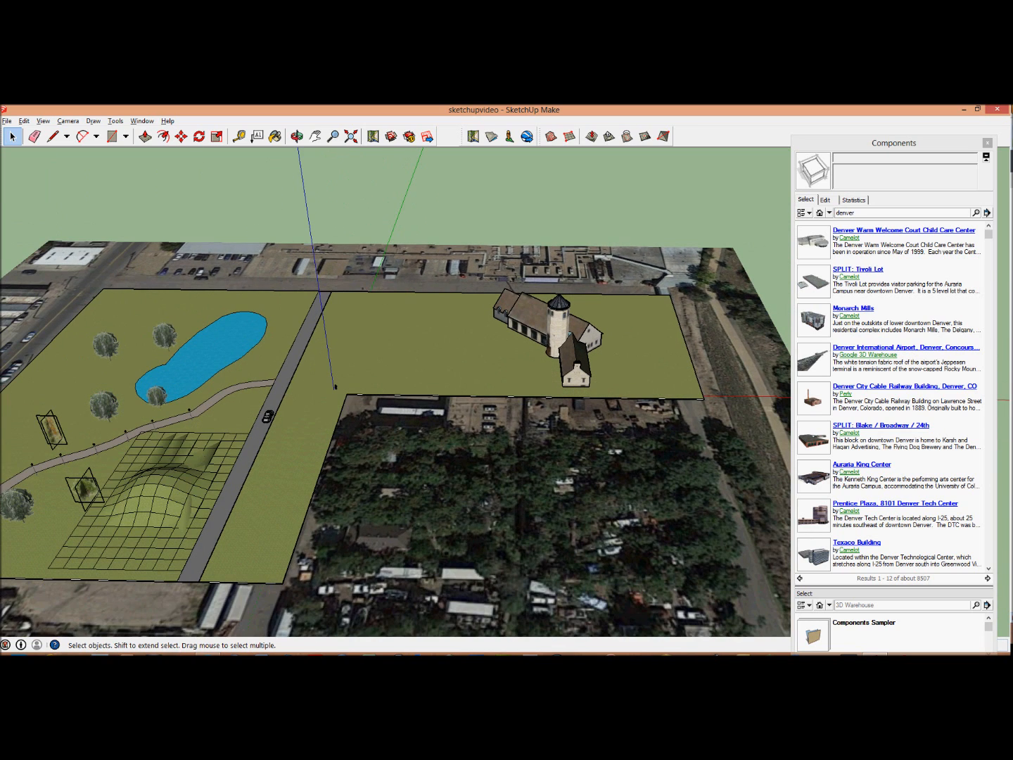
click(351, 135)
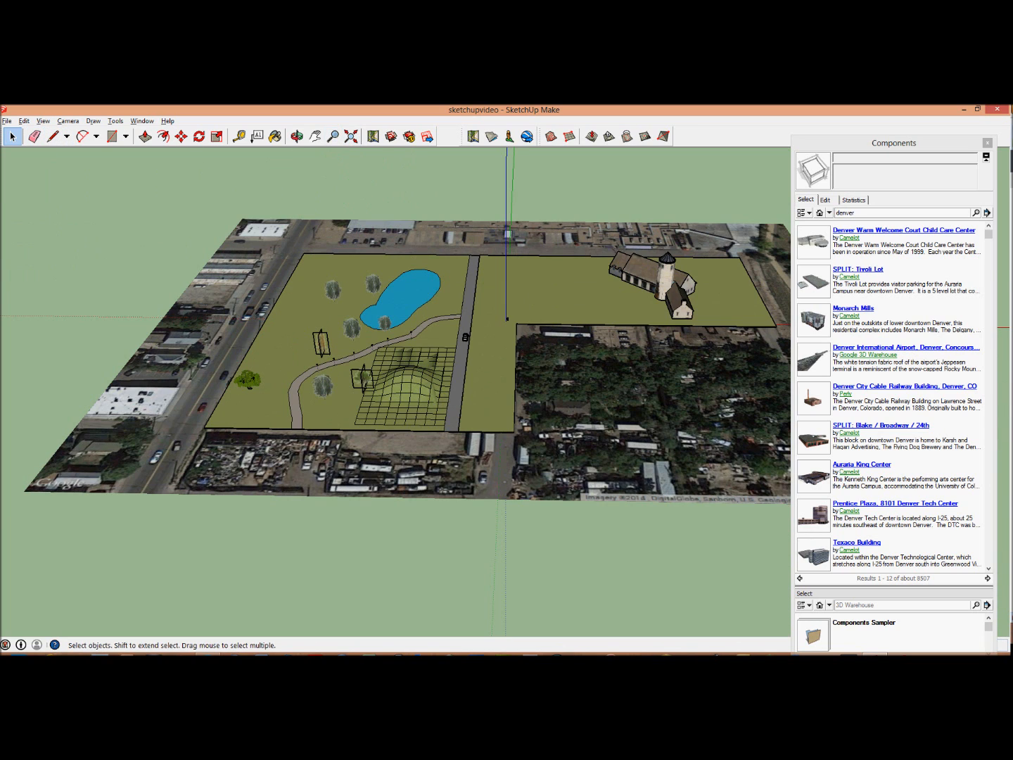
click(181, 135)
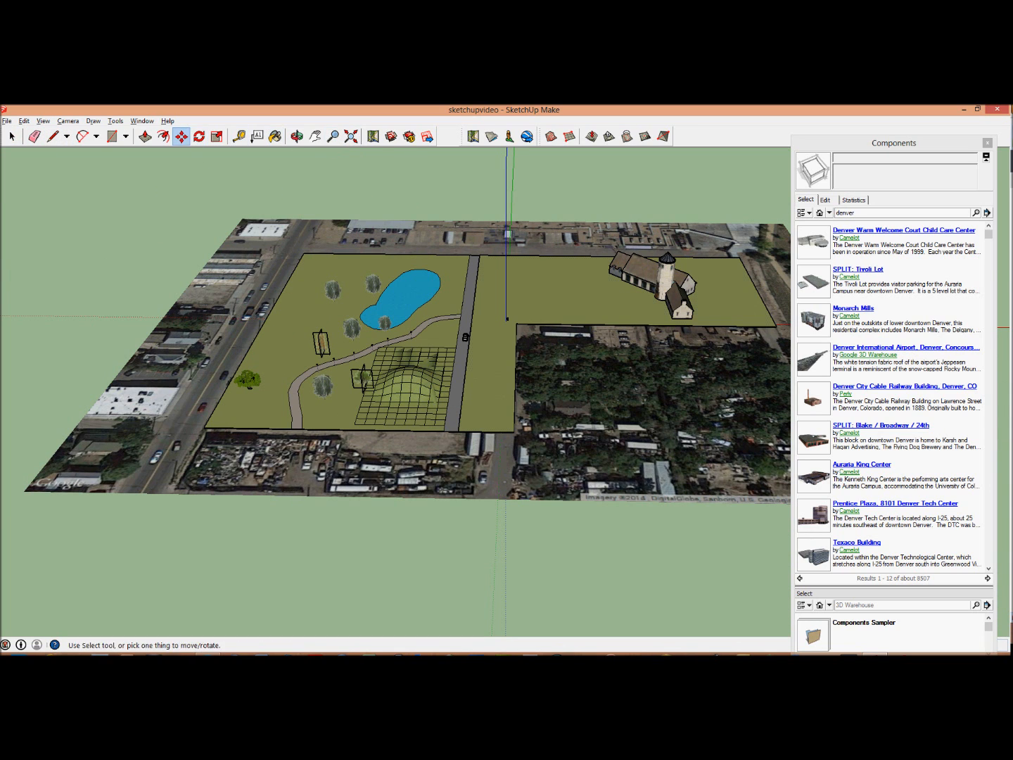
click(11, 136)
click(11, 136)
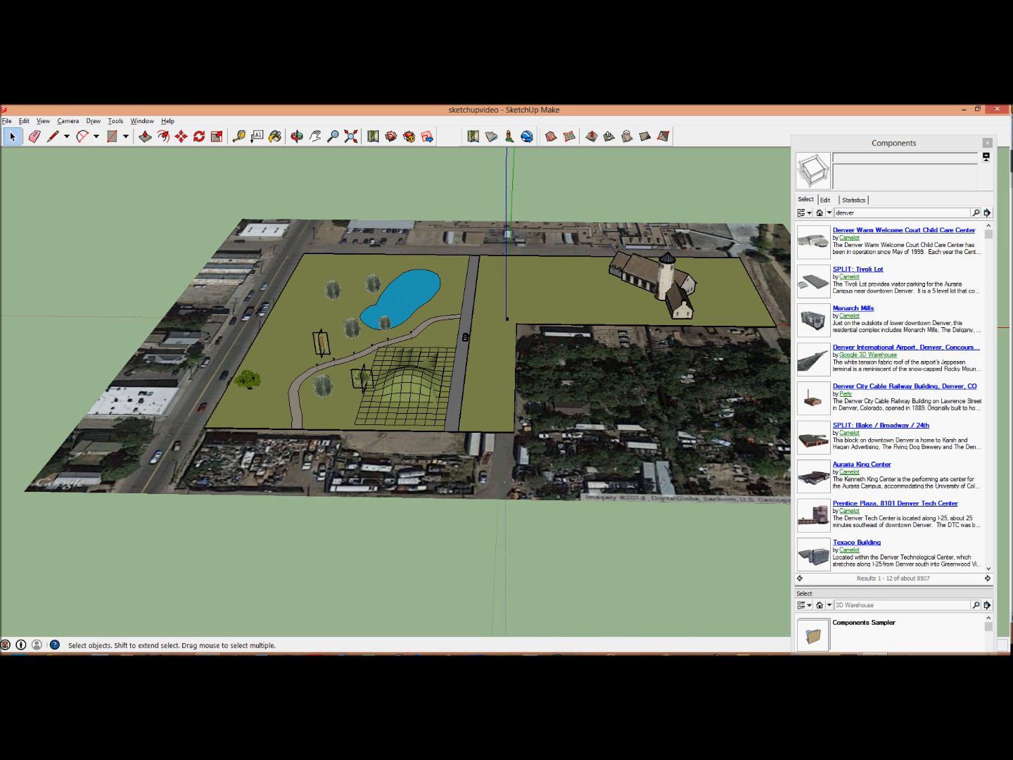
click(654, 278)
right_click(654, 278)
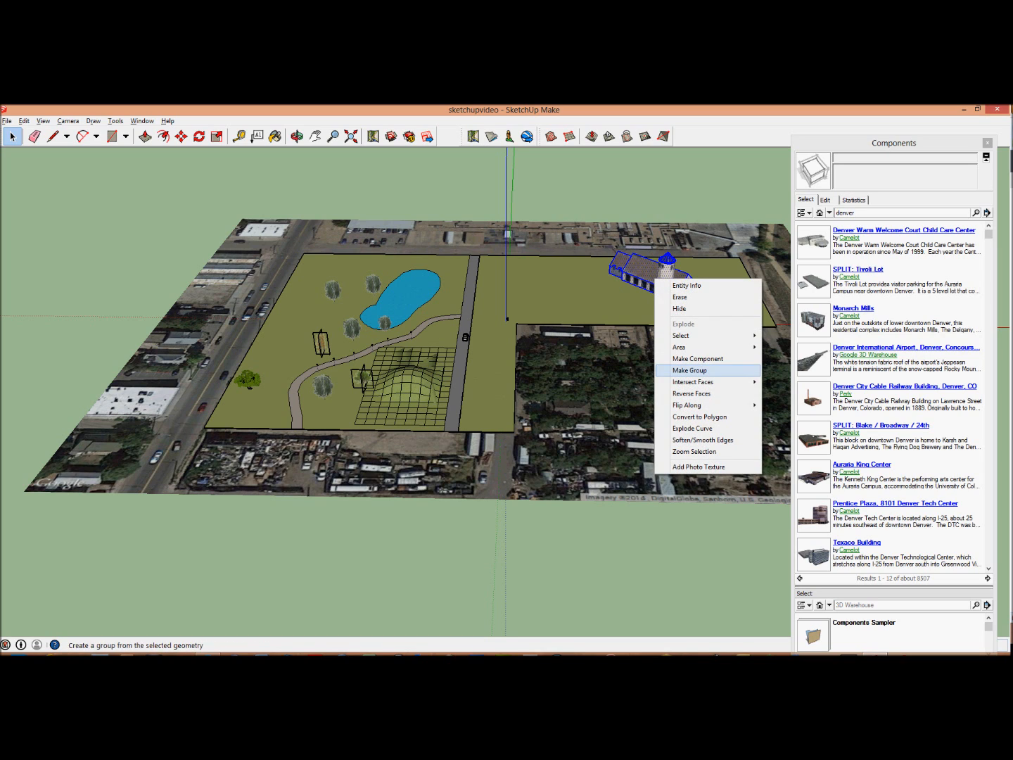
click(689, 370)
- Move the fieldhouse group along the red axis to the lot's end farthest from the road
click(180, 136)
click(638, 277)
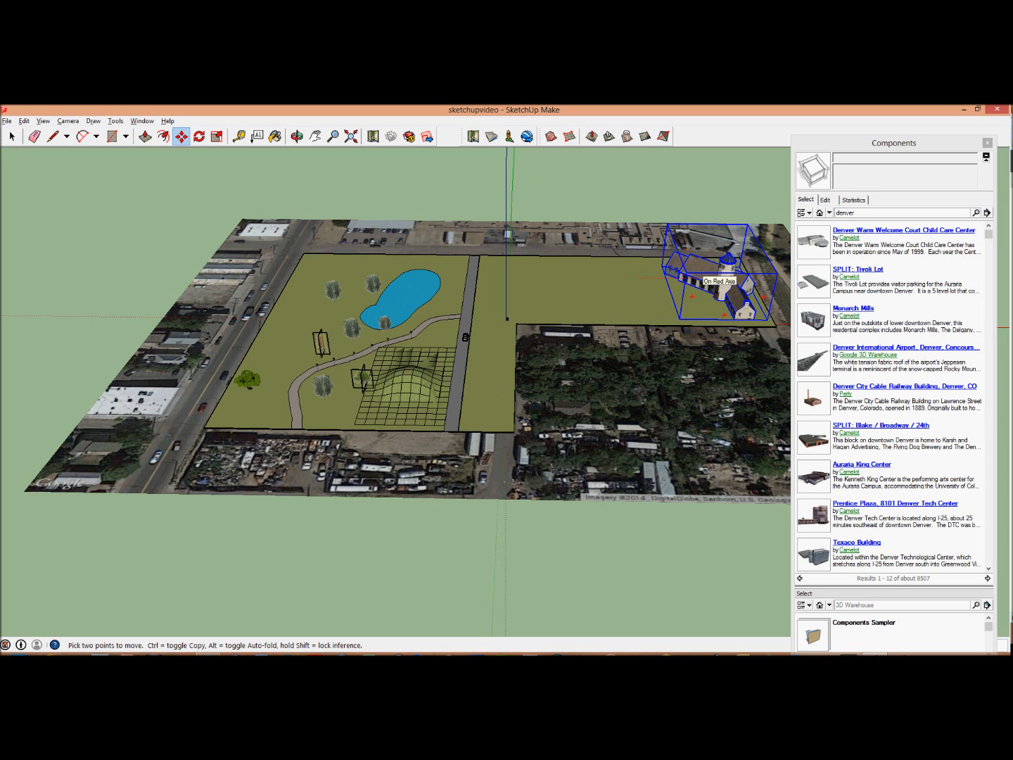
click(700, 276)
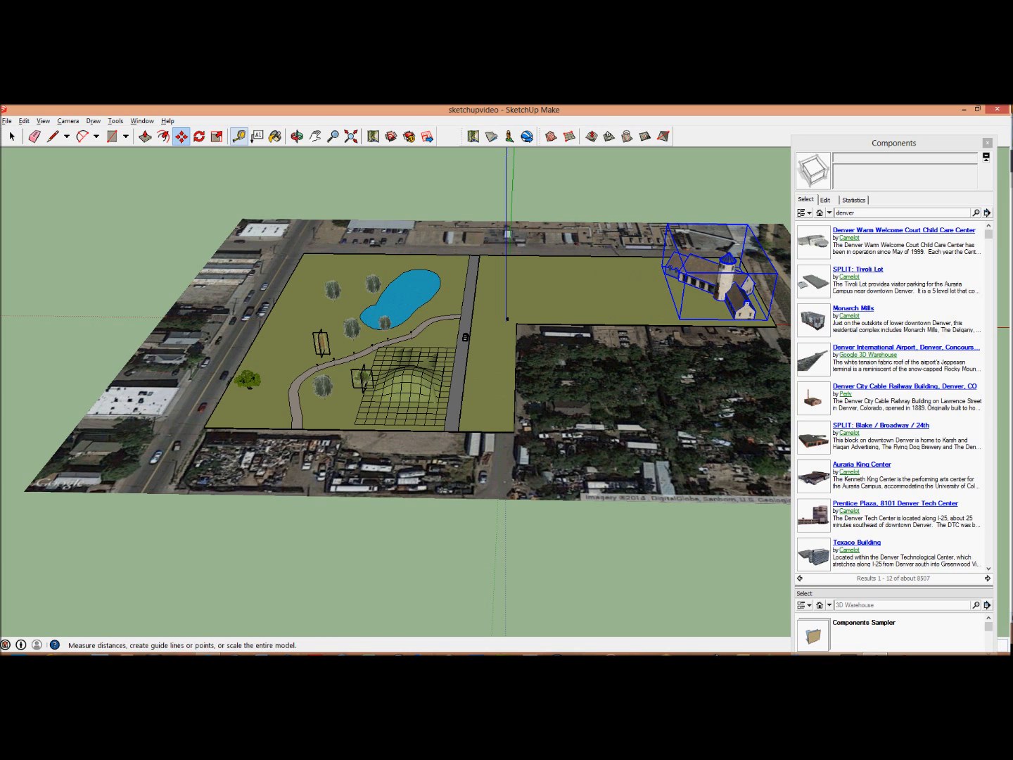
- Rotate the fieldhouse on the ground plane so its main wing parallels the lot's long edge, and shift it toward the rear edge
click(199, 136)
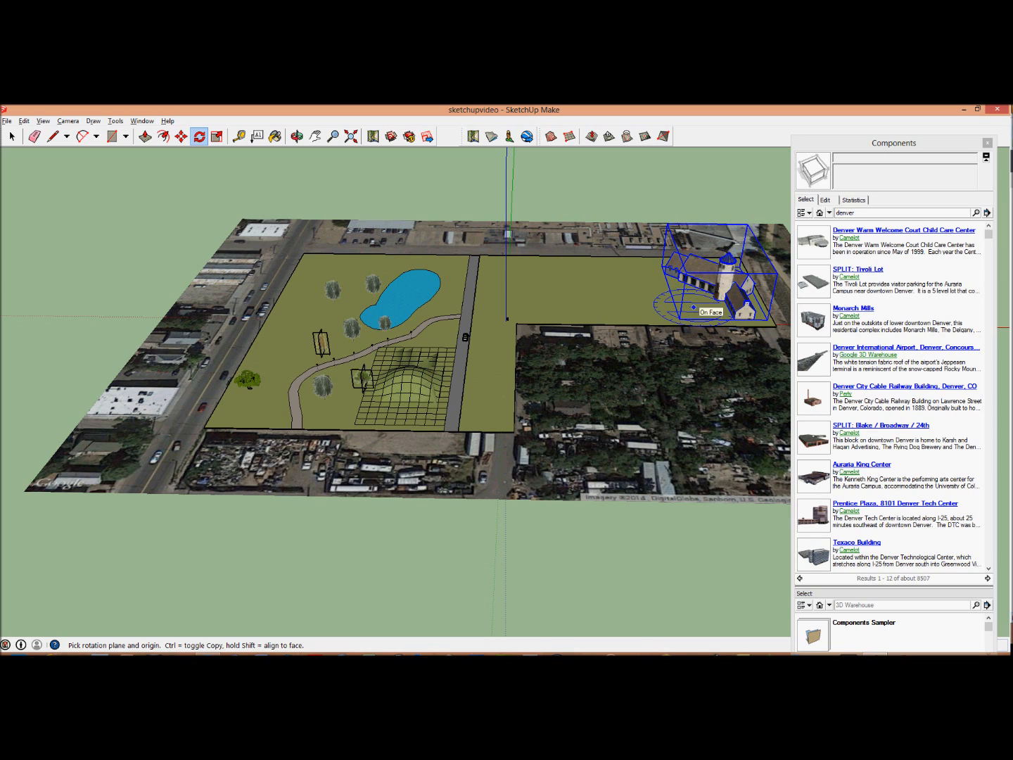
click(694, 308)
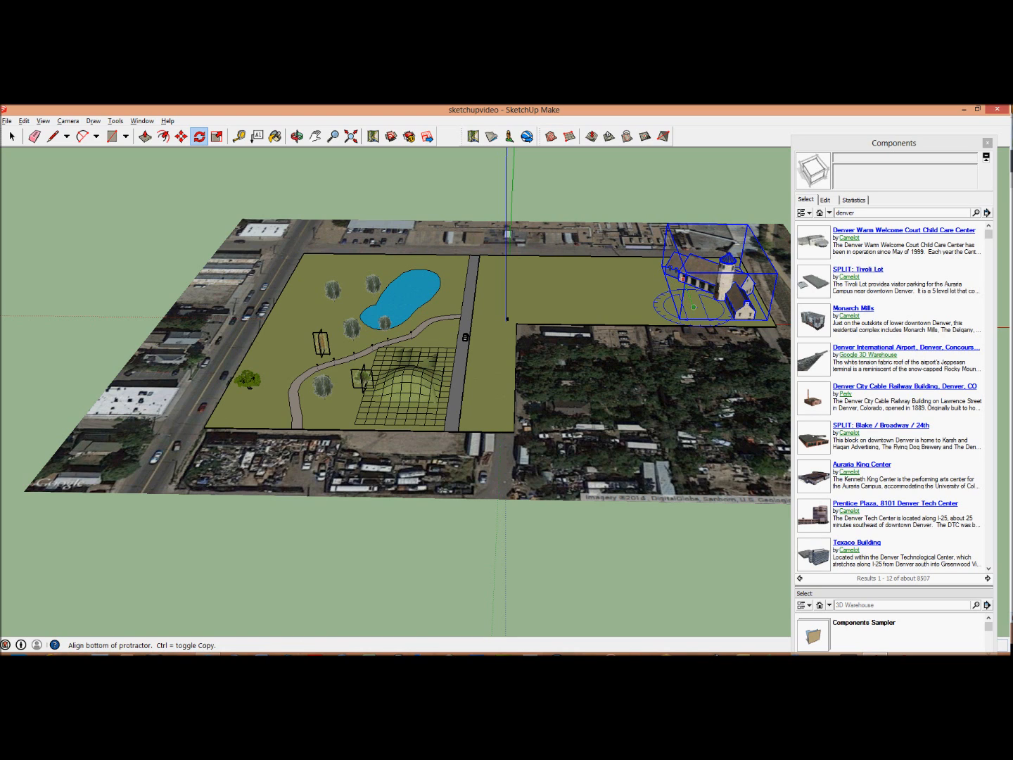
click(763, 287)
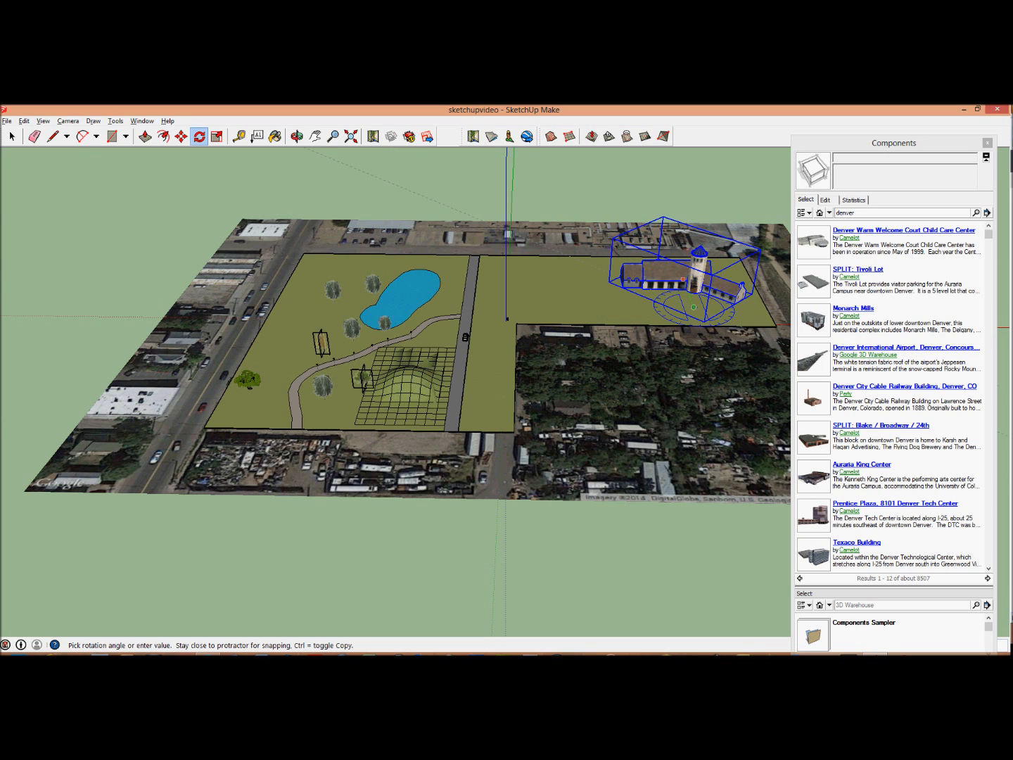
click(745, 296)
click(181, 136)
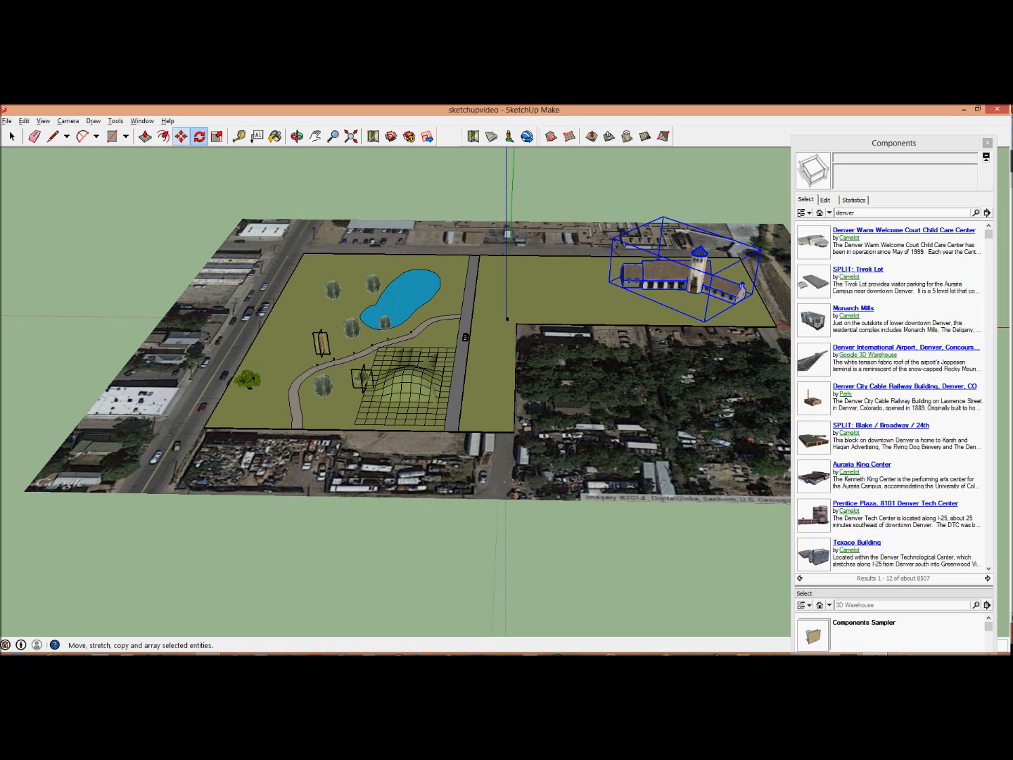
drag(642, 268, 653, 259)
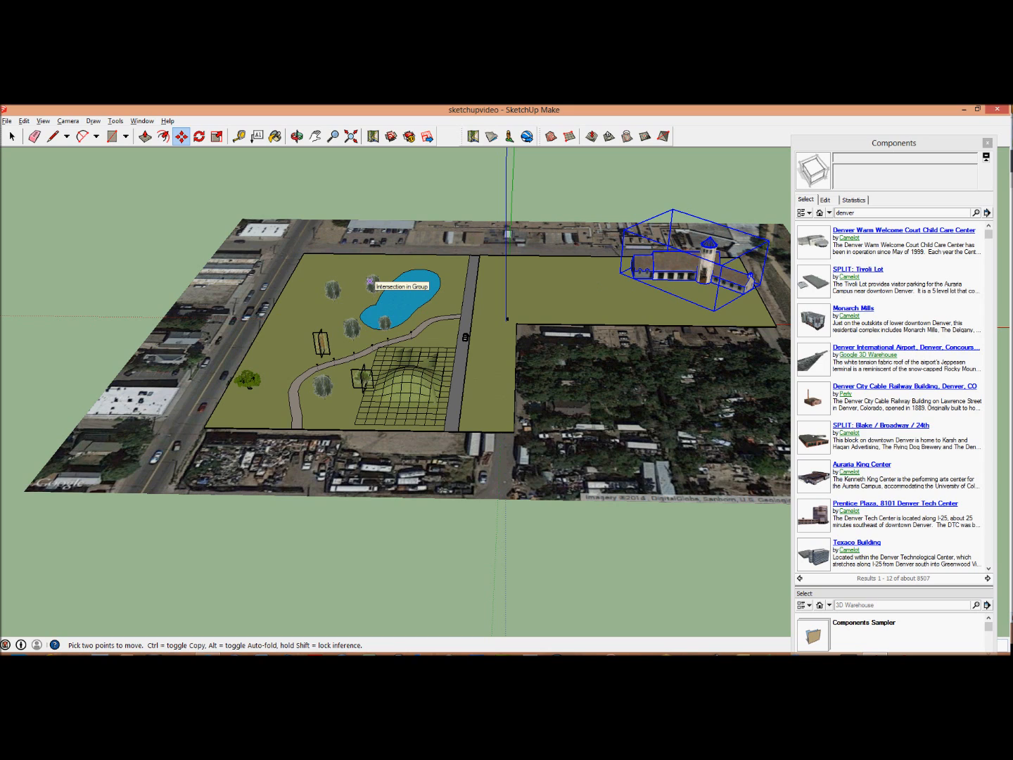
- Search the component library for "Little man ice cream" and place the Little Man Ice Cream model in the park's rear street corner
click(839, 213)
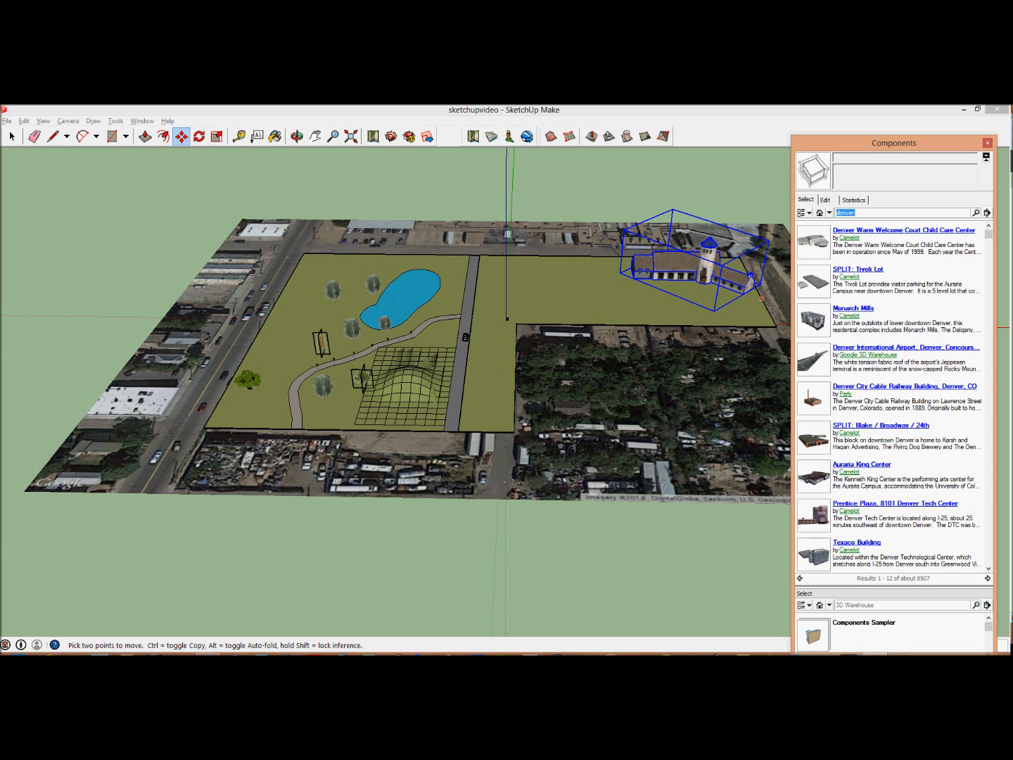
text(Little man ice cream)
key(Return)
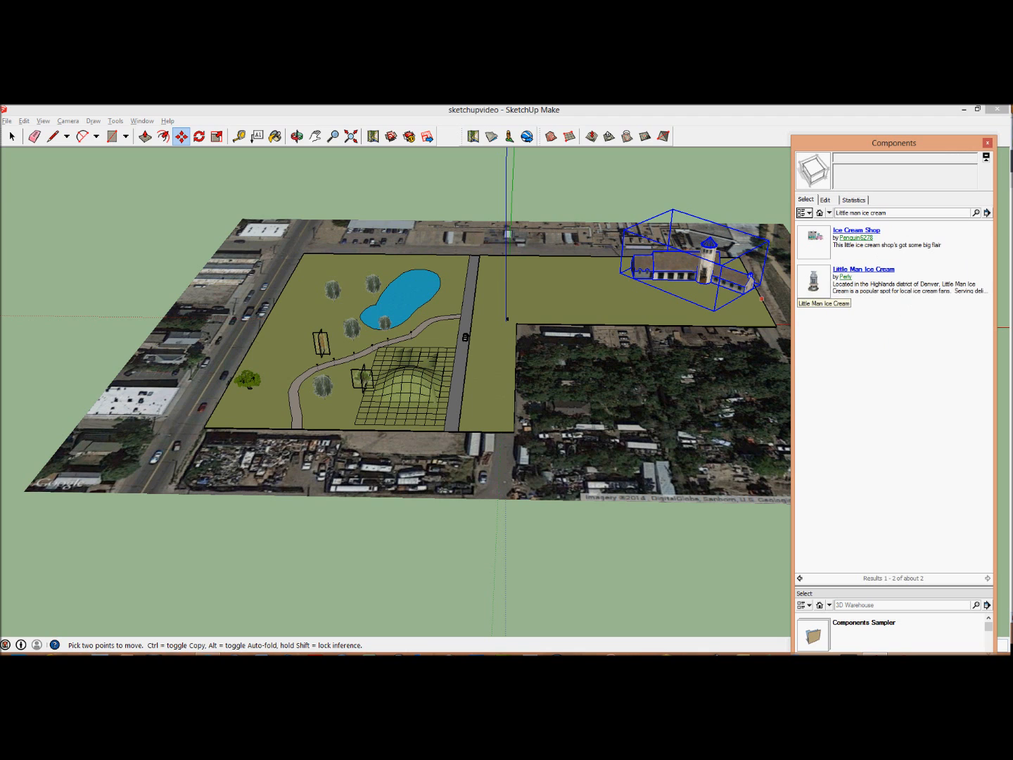
click(813, 282)
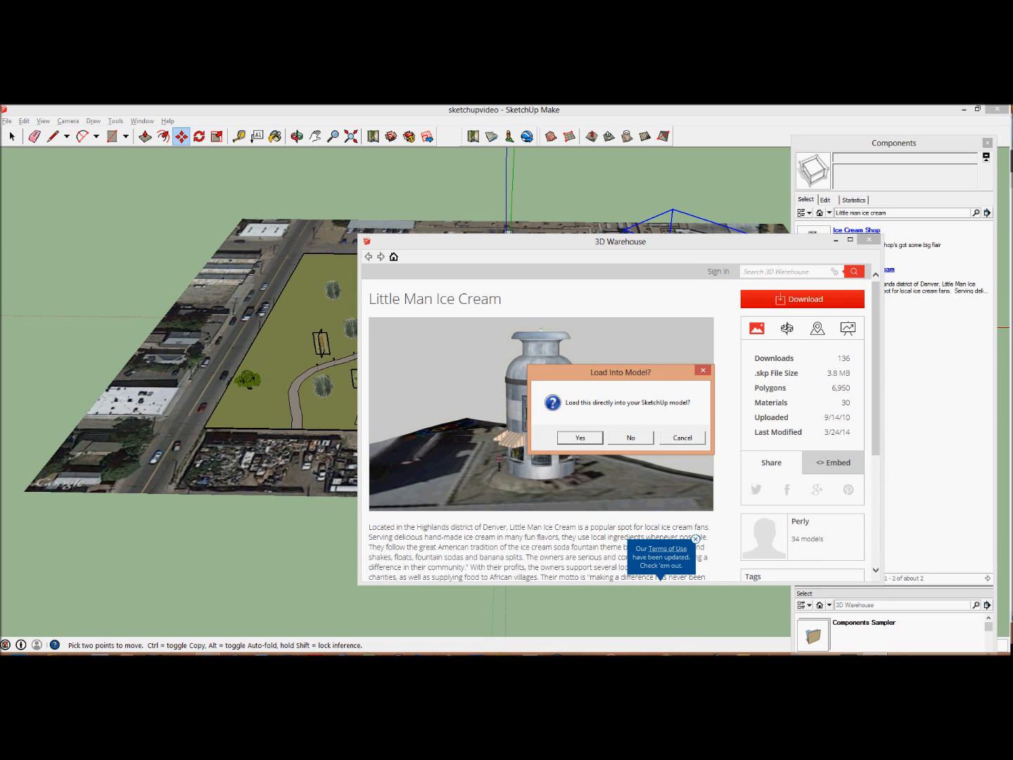
click(579, 437)
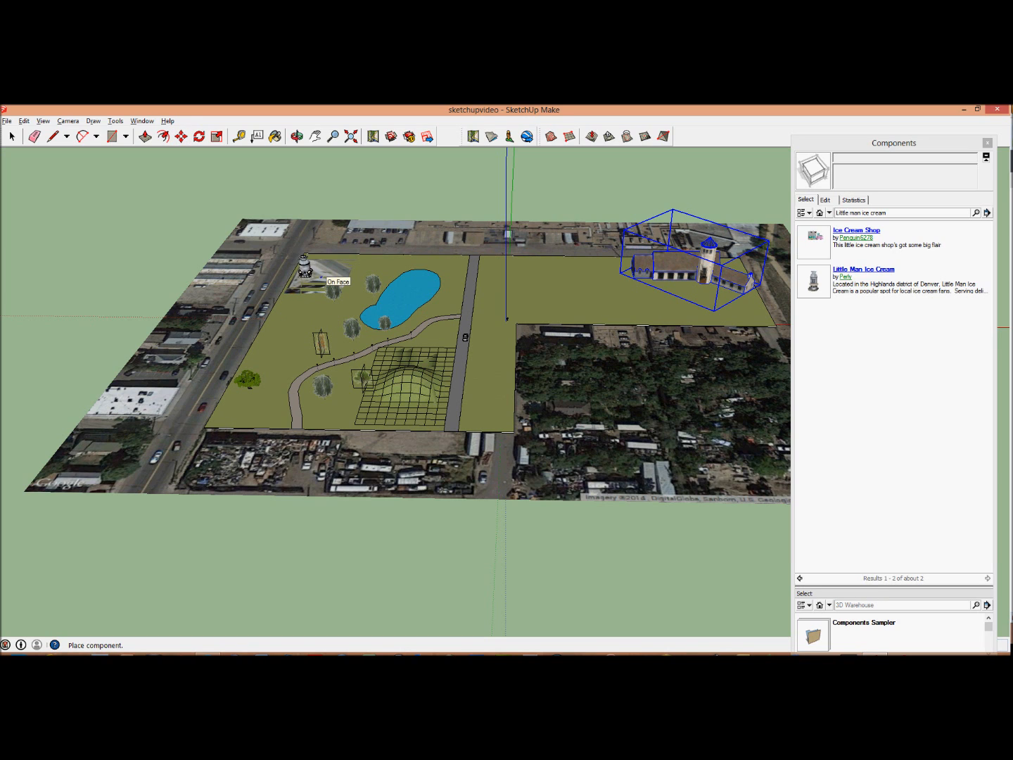
click(307, 269)
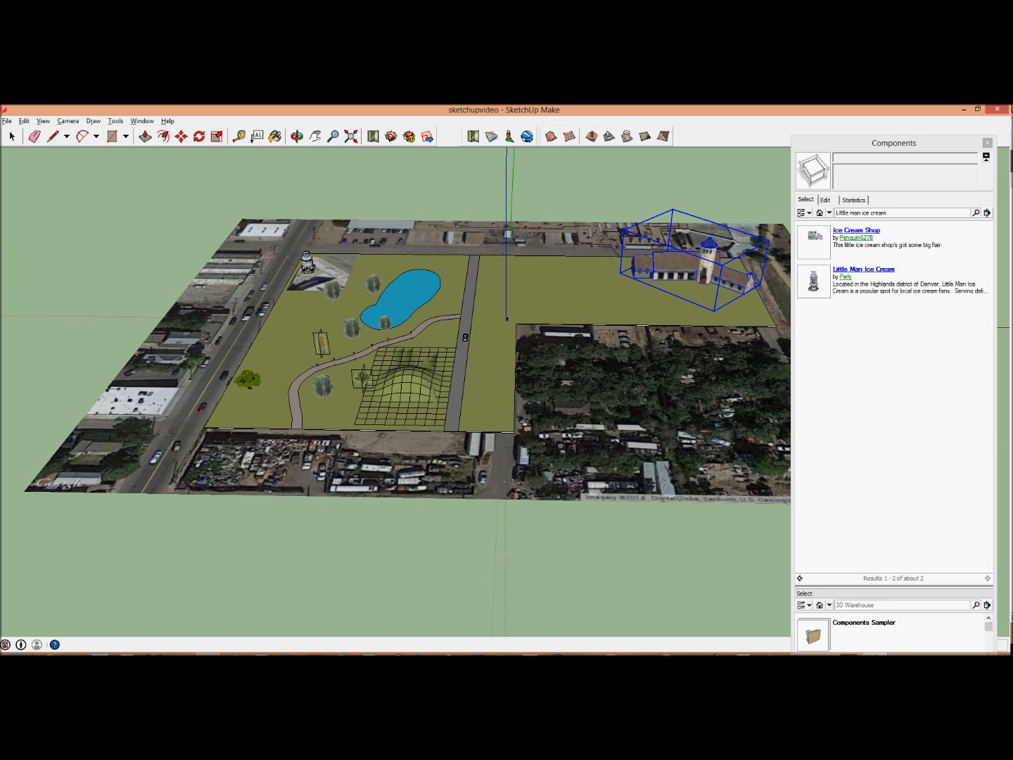
click(308, 267)
key(m)
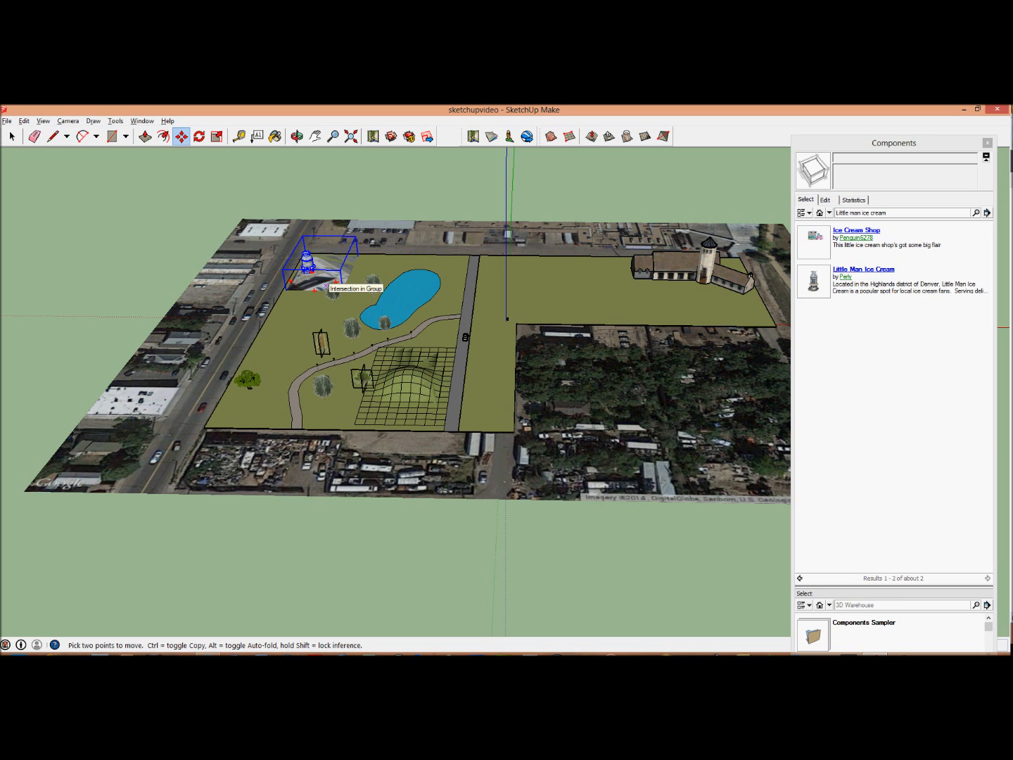
scroll(284, 267, up, 5)
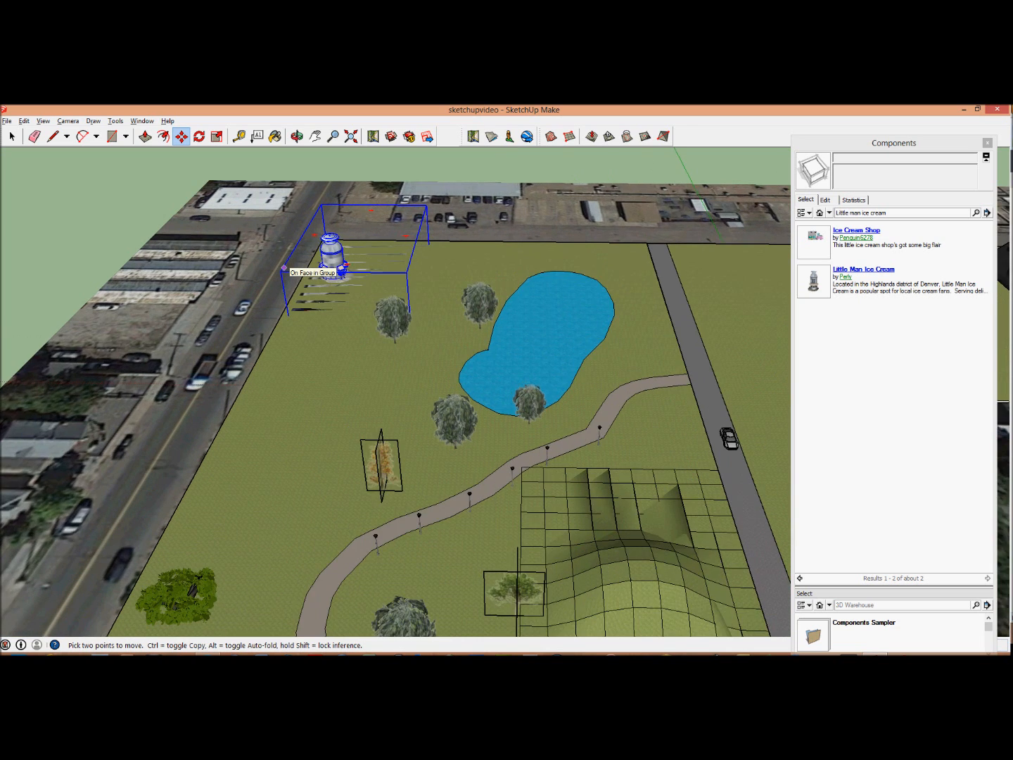
scroll(284, 267, up, 3)
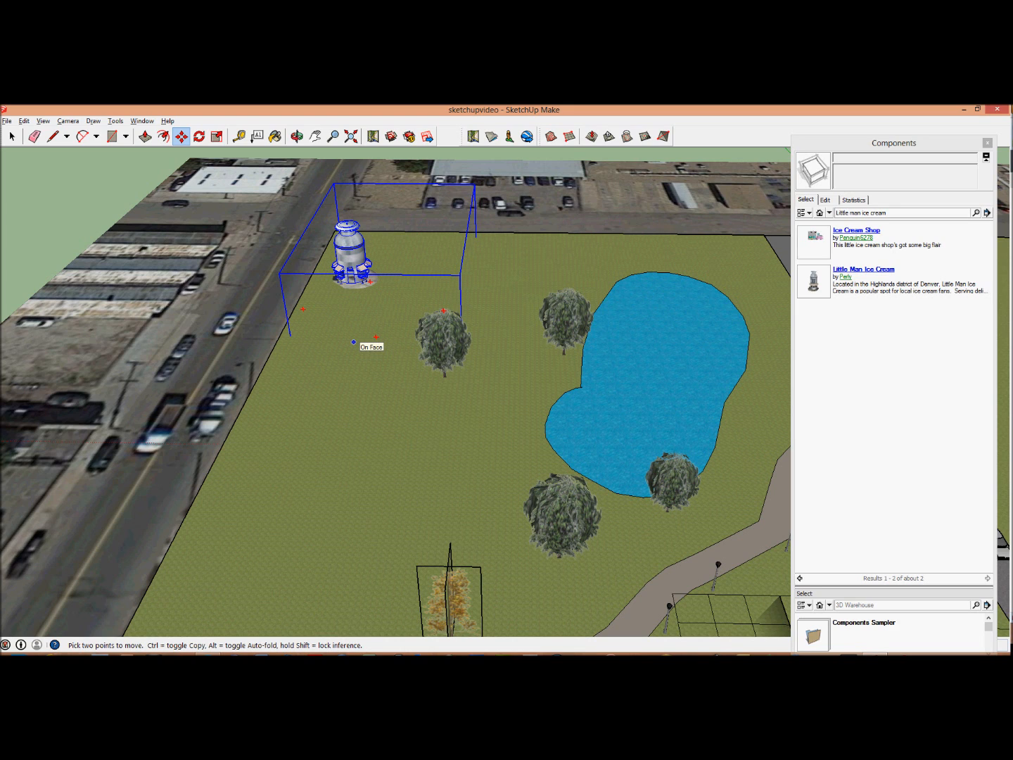
- Explode the Little Man Ice Cream component in the park's rear street corner
click(11, 136)
right_click(355, 313)
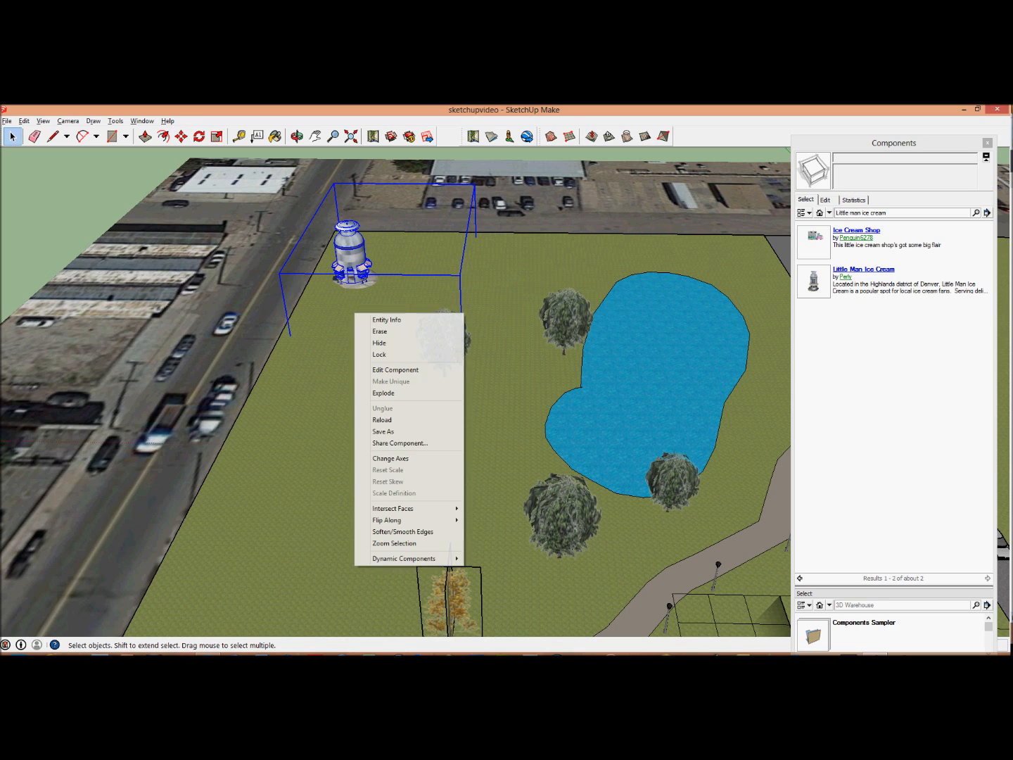
click(383, 392)
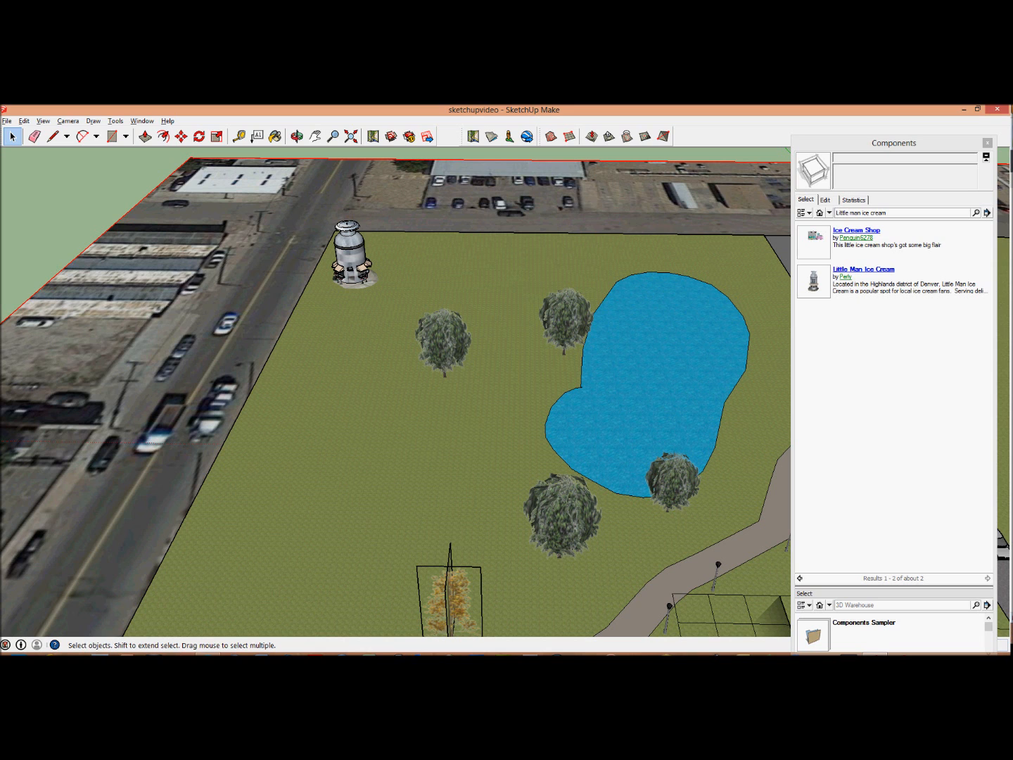
- Search the component library for "mixed use" models for the lawn across the road from the park
click(315, 137)
drag(633, 317, 133, 285)
drag(401, 408, 294, 393)
click(872, 212)
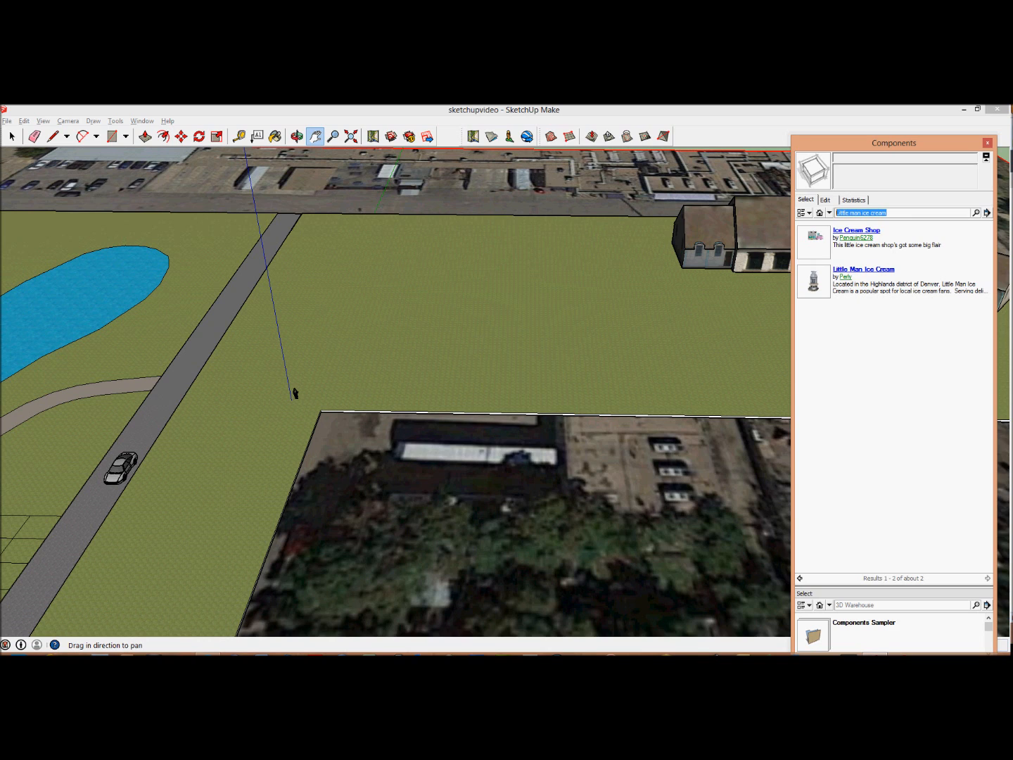
text(apartment lofts)
key(Return)
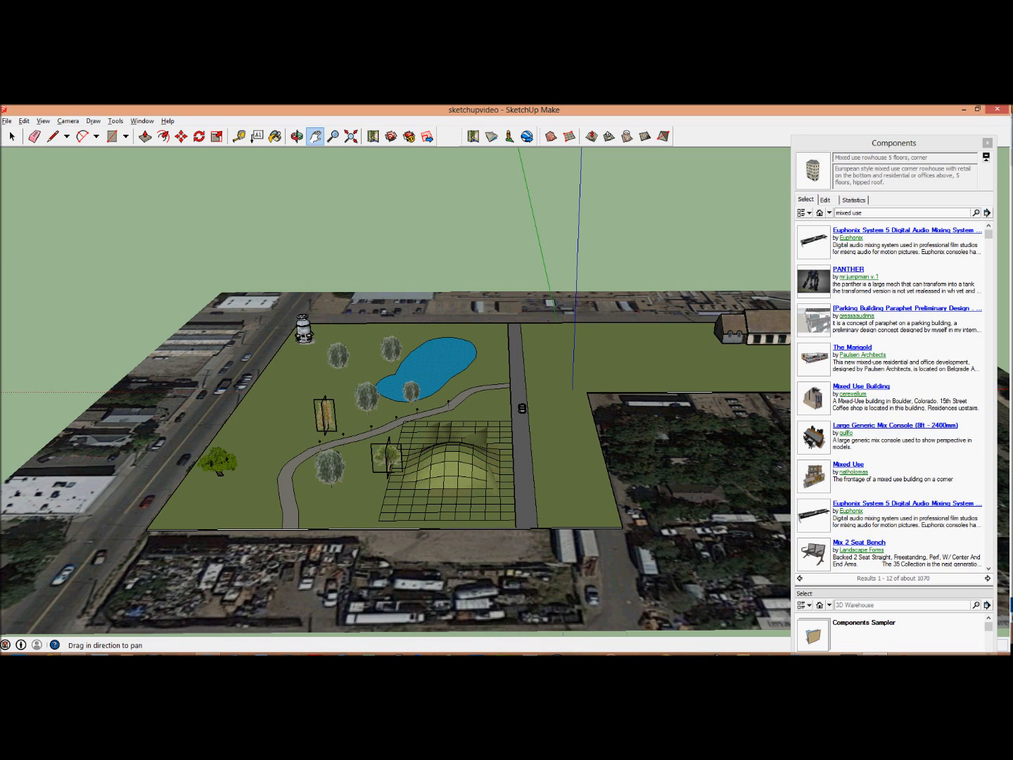
drag(425, 366, 376, 397)
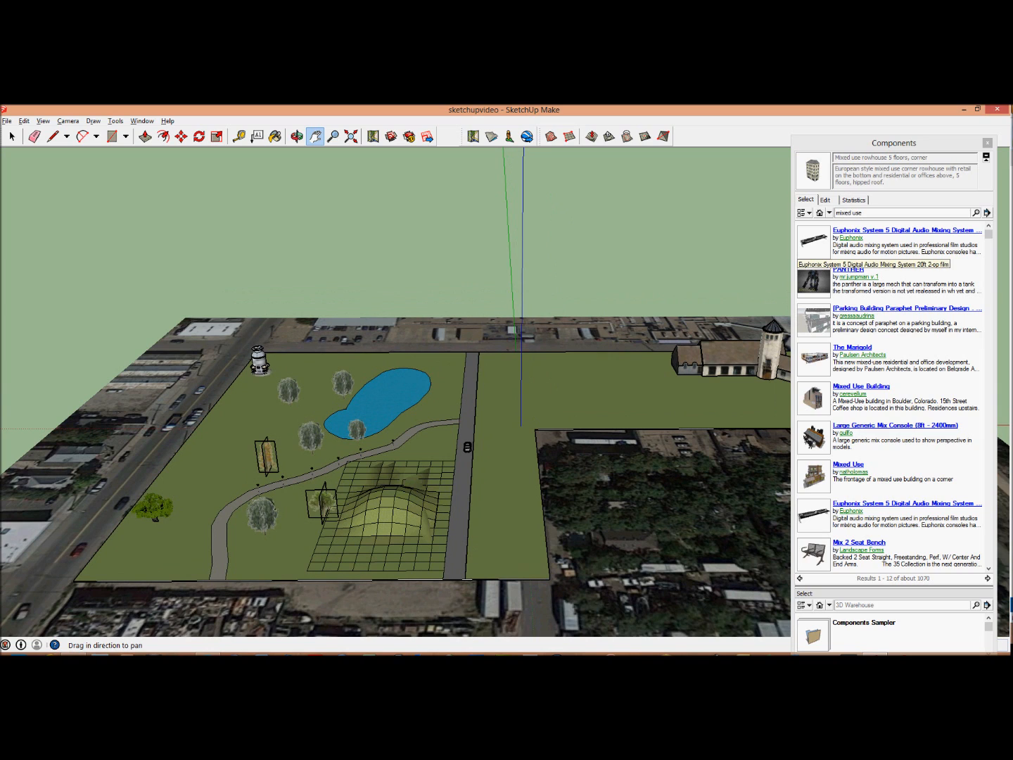
- Search 3D Warehouse for "mixed use building" and place the Modern Mixed Use Downtown Building on the rear lawn beside the road
click(848, 270)
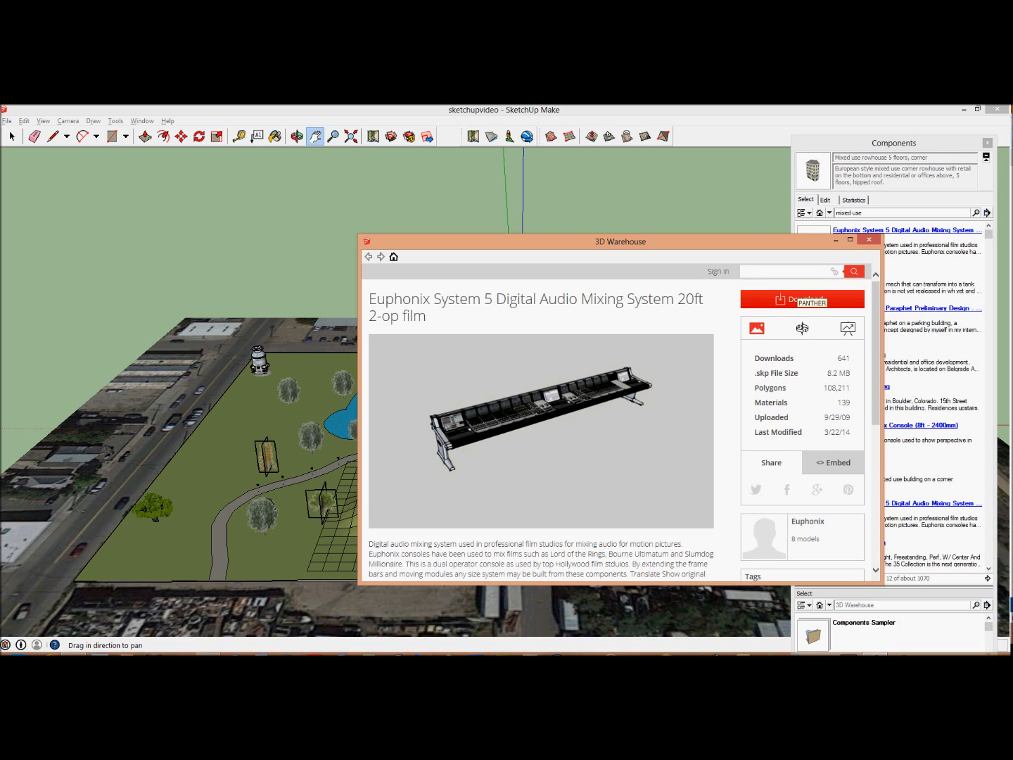
text(mixed use building)
key(Return)
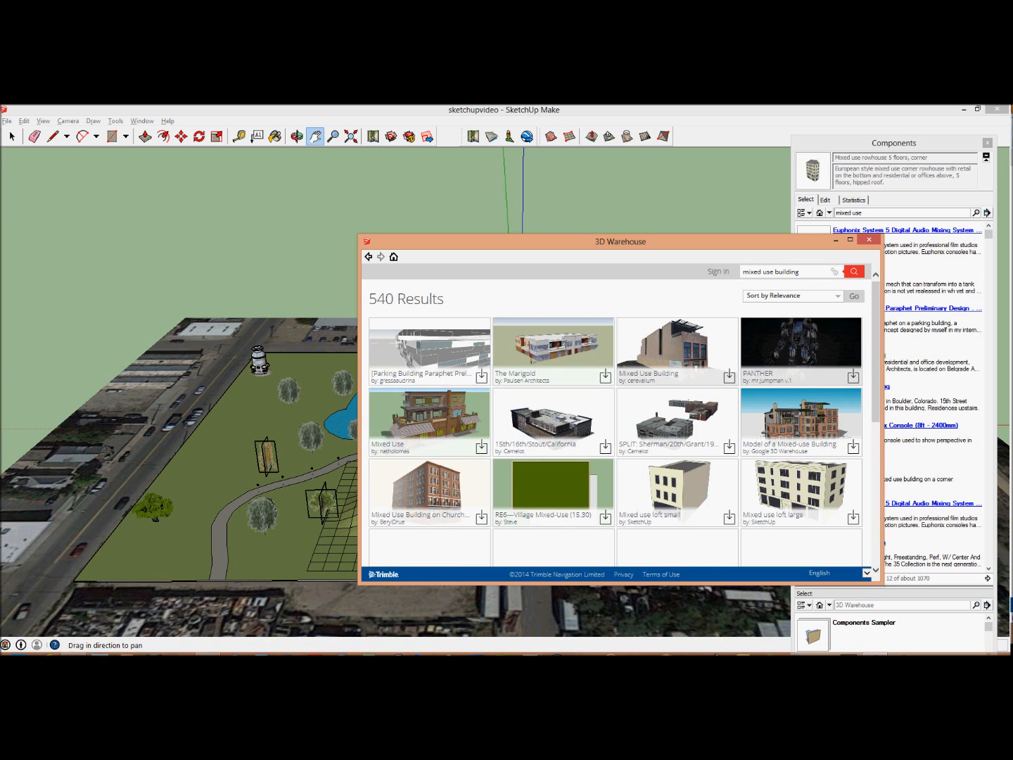
scroll(624, 422, down, 3)
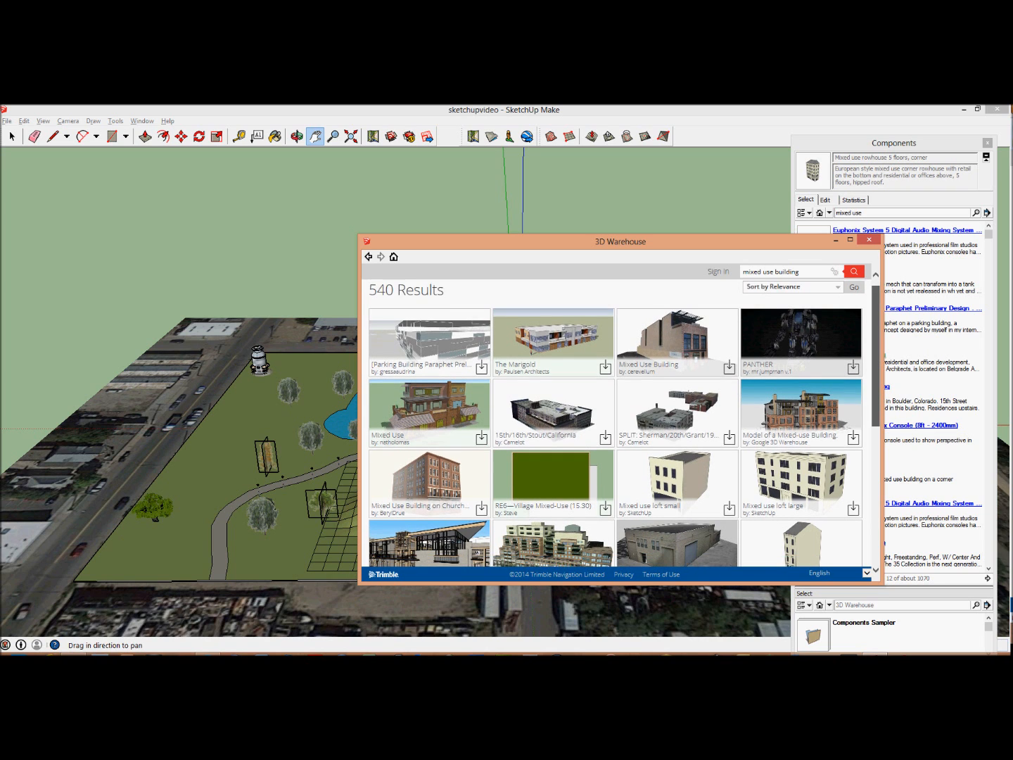
scroll(623, 422, down, 3)
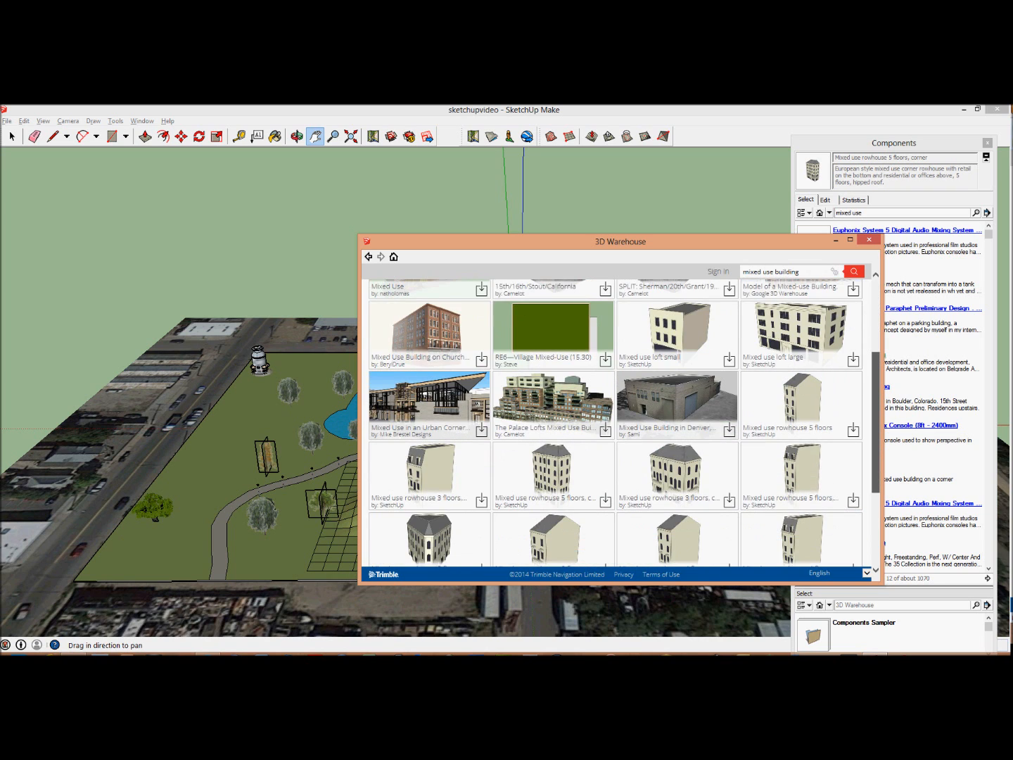
scroll(624, 422, down, 3)
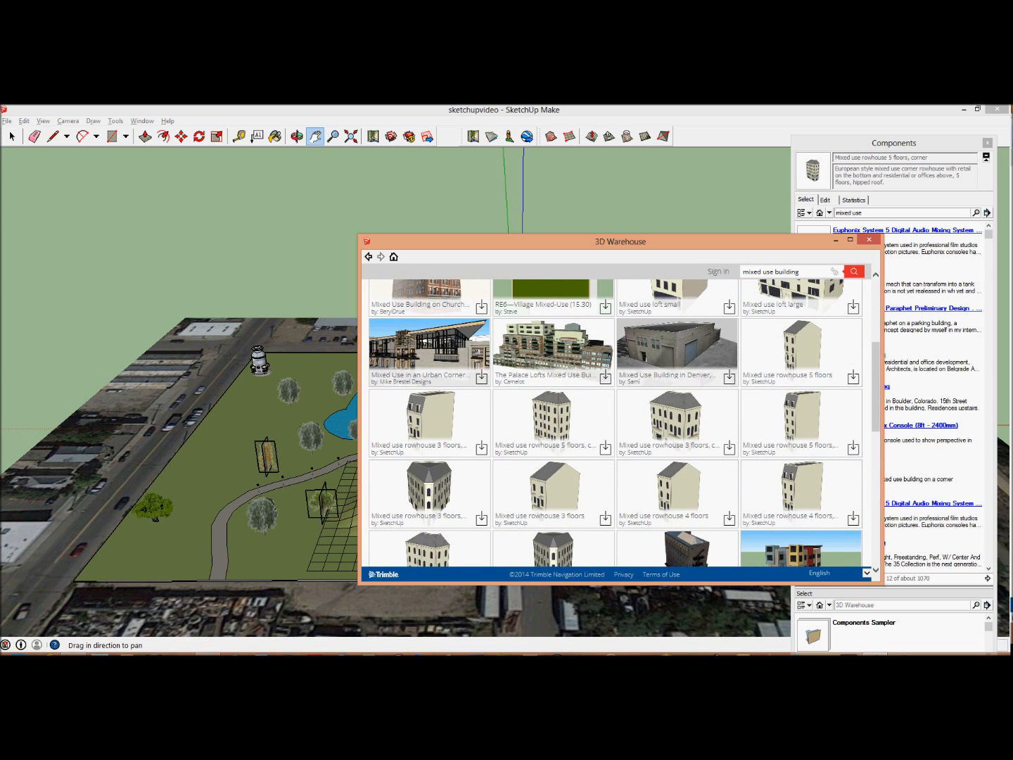
scroll(624, 422, down, 5)
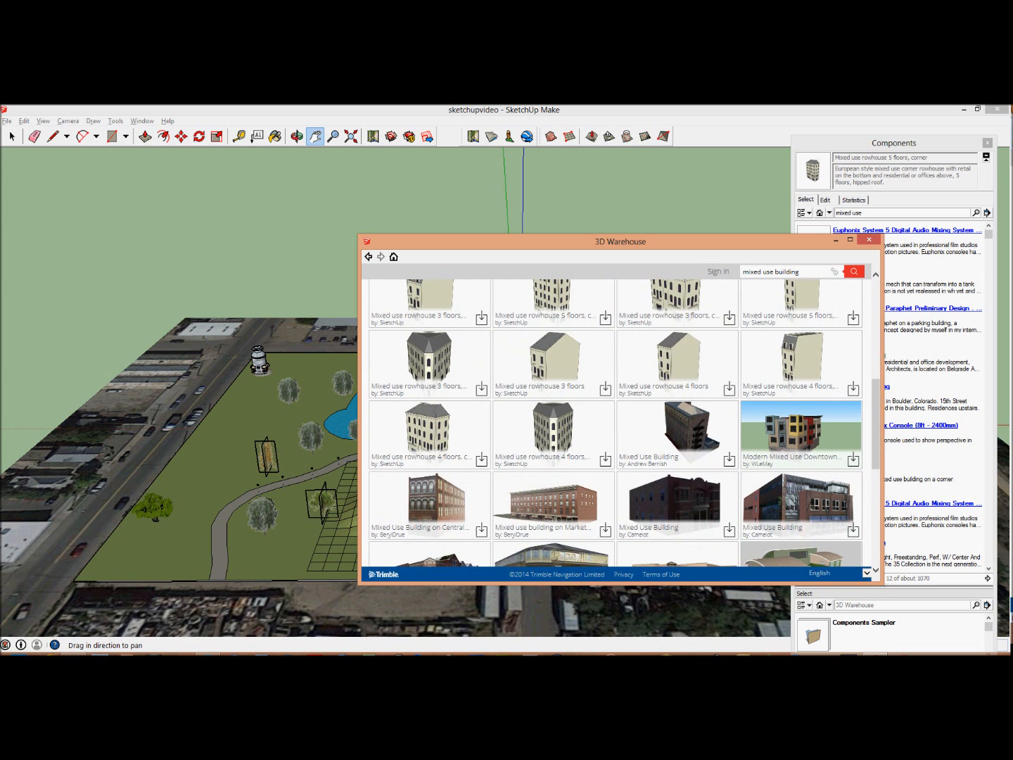
click(799, 431)
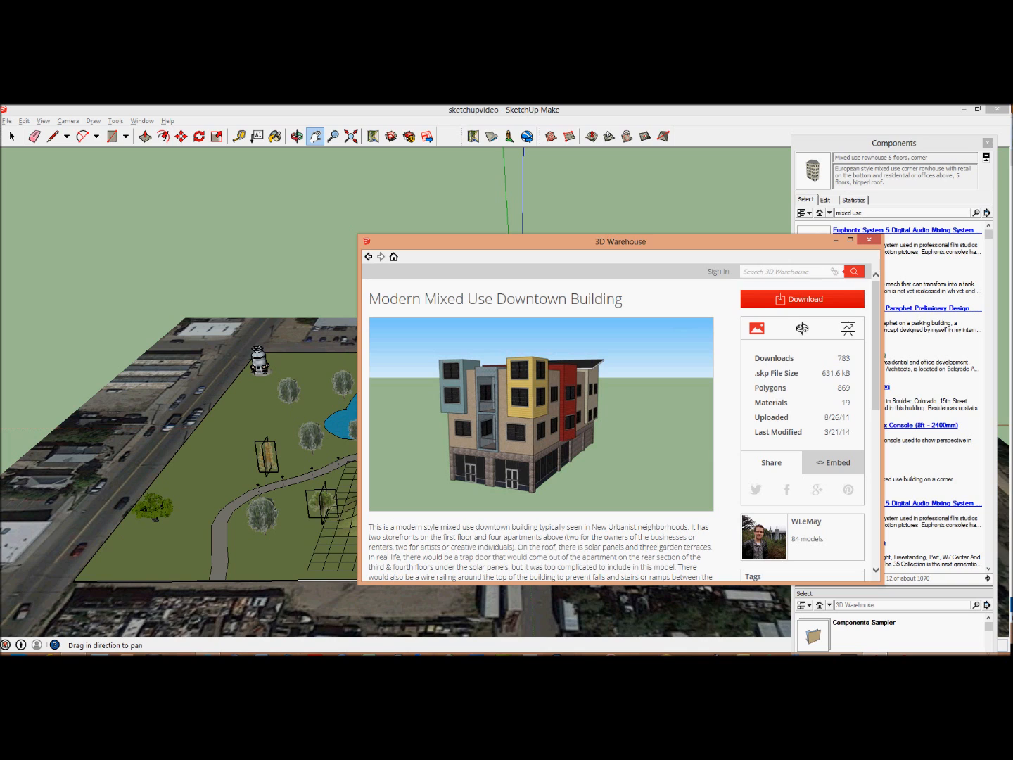
click(802, 299)
click(580, 438)
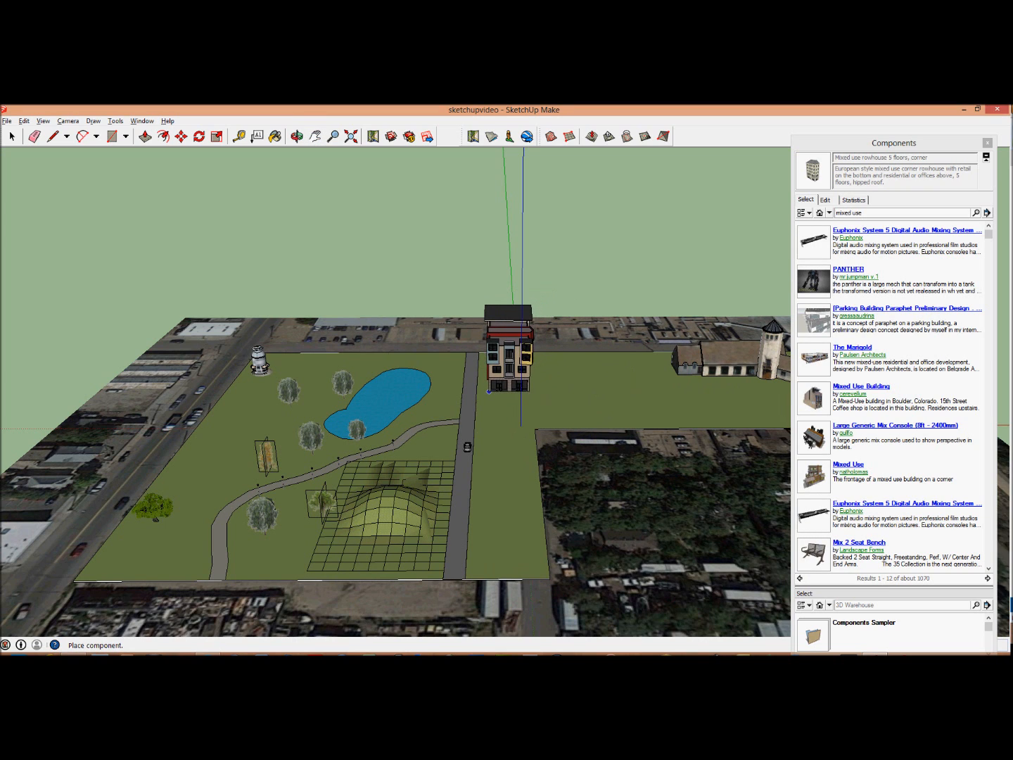
click(487, 392)
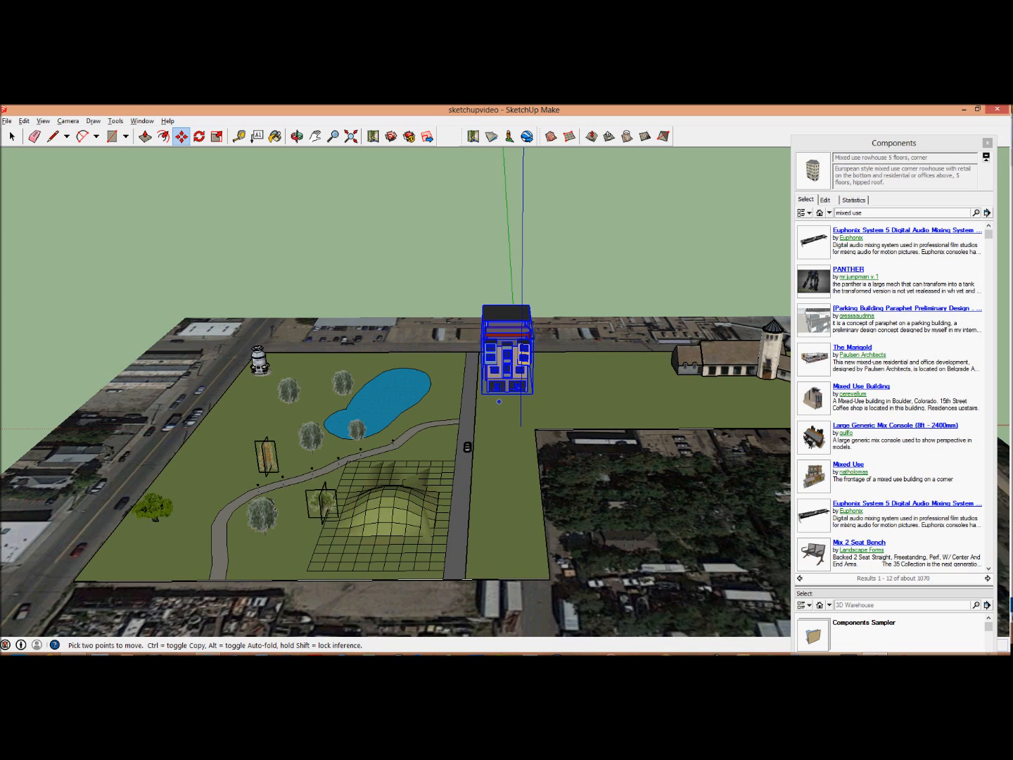
- Rotate the mixed-use building about half a turn on the ground plane, keeping its long side parallel to the road
scroll(519, 395, up, 5)
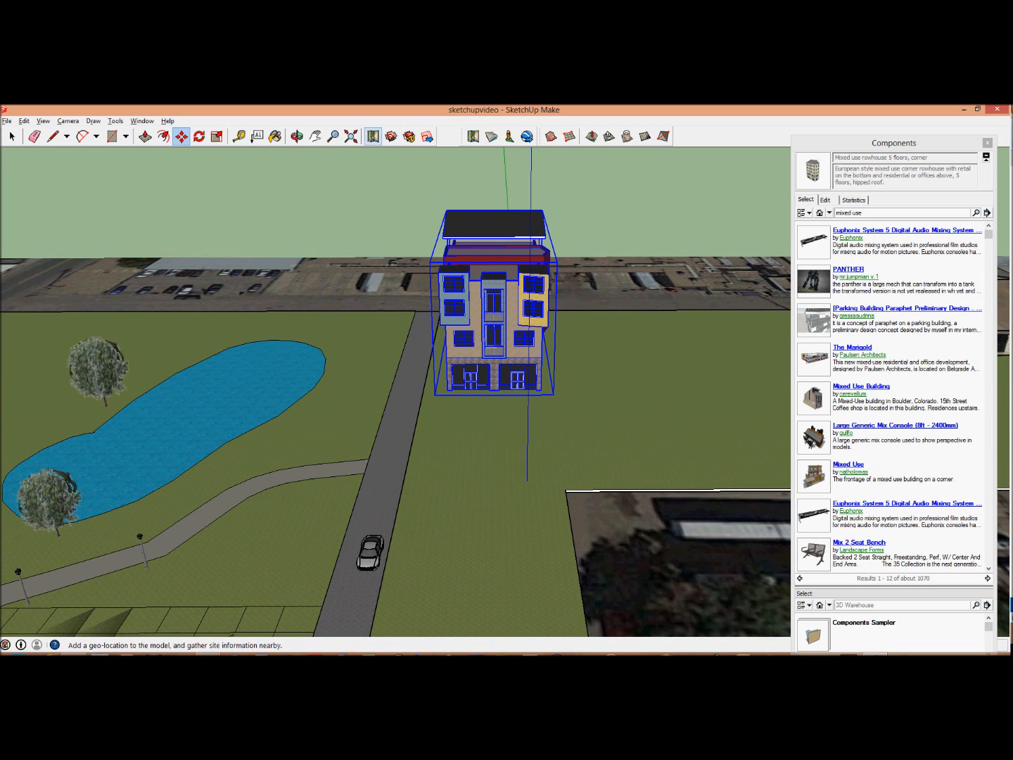
click(297, 137)
drag(310, 331, 576, 387)
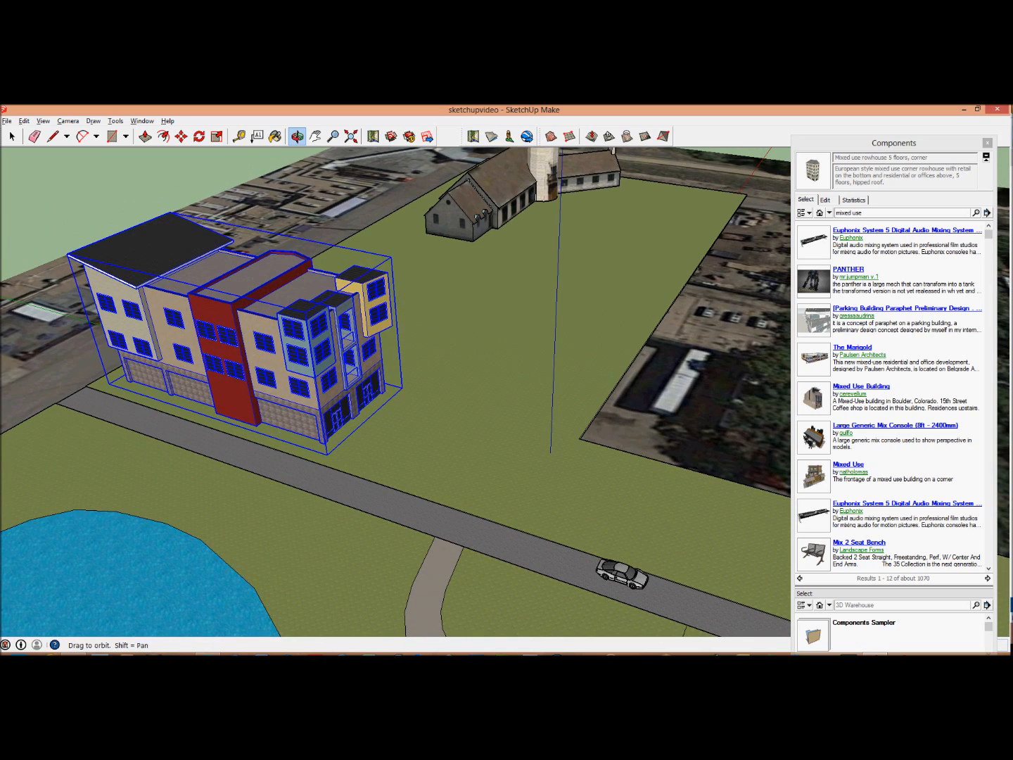
click(315, 137)
drag(317, 352, 552, 336)
click(200, 136)
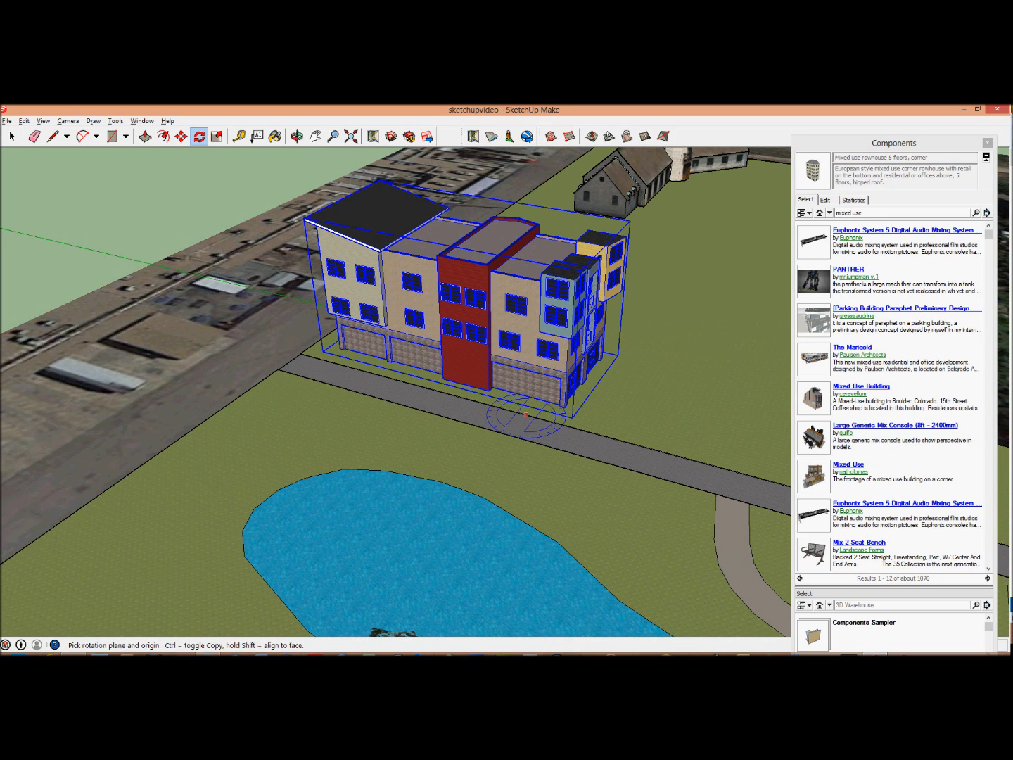
drag(526, 415, 475, 401)
click(462, 398)
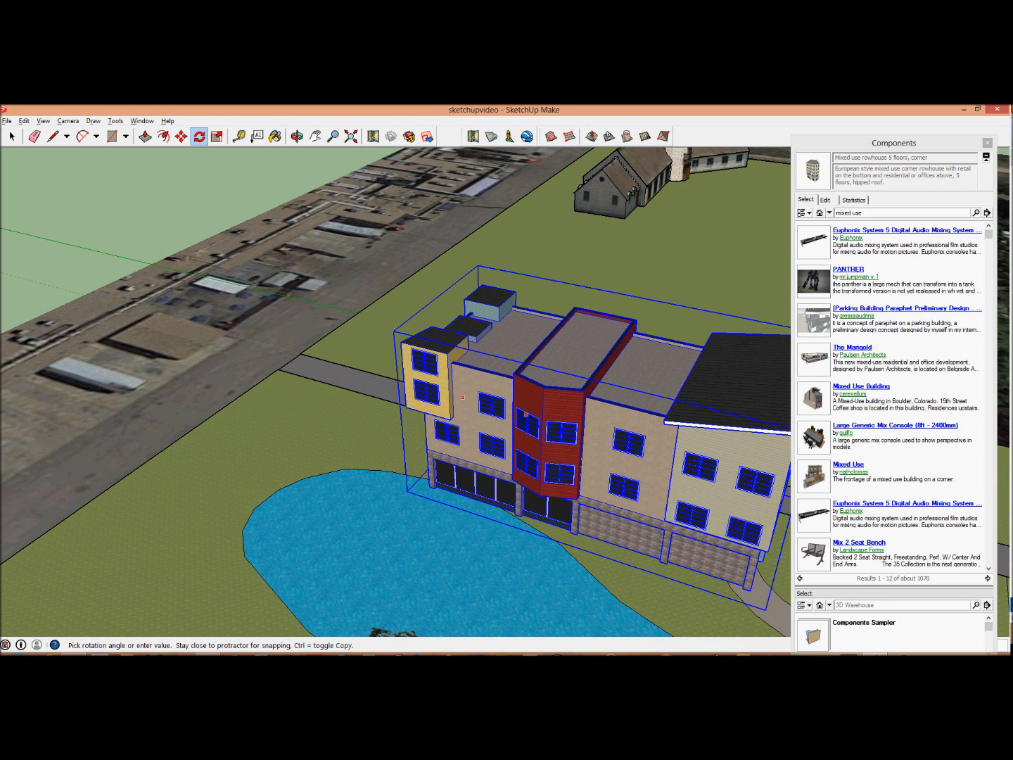
key(Escape)
- Move the mixed-use building off the pond and road onto the lawn, along the road edge near the rear boundary
click(182, 136)
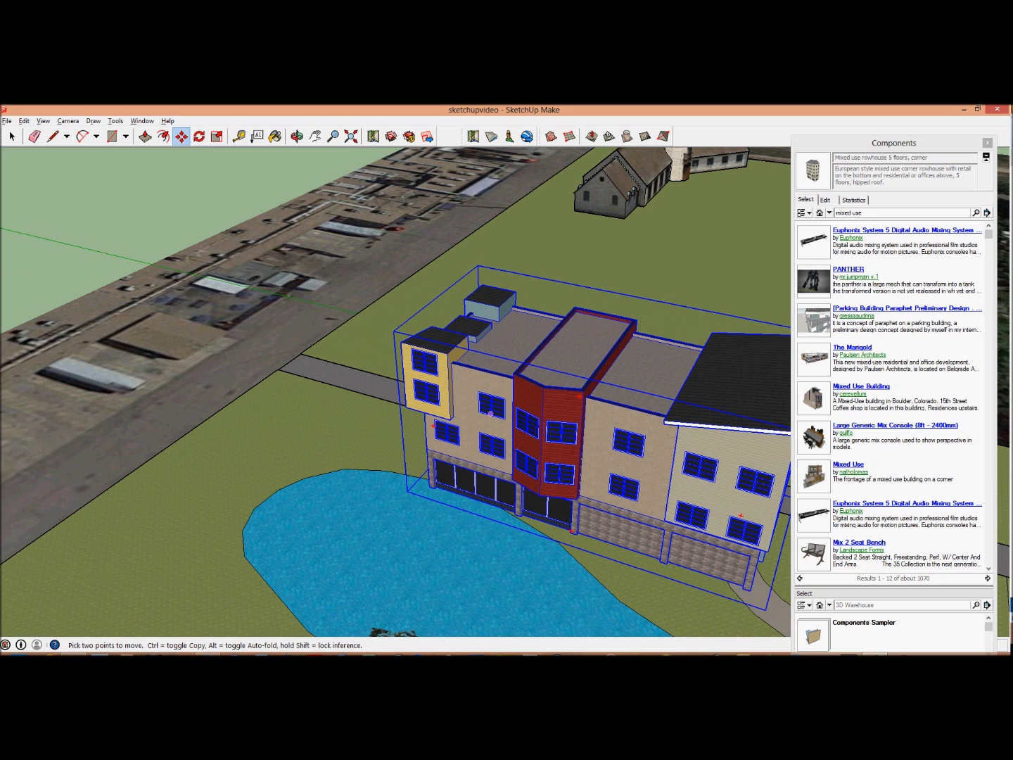
click(492, 413)
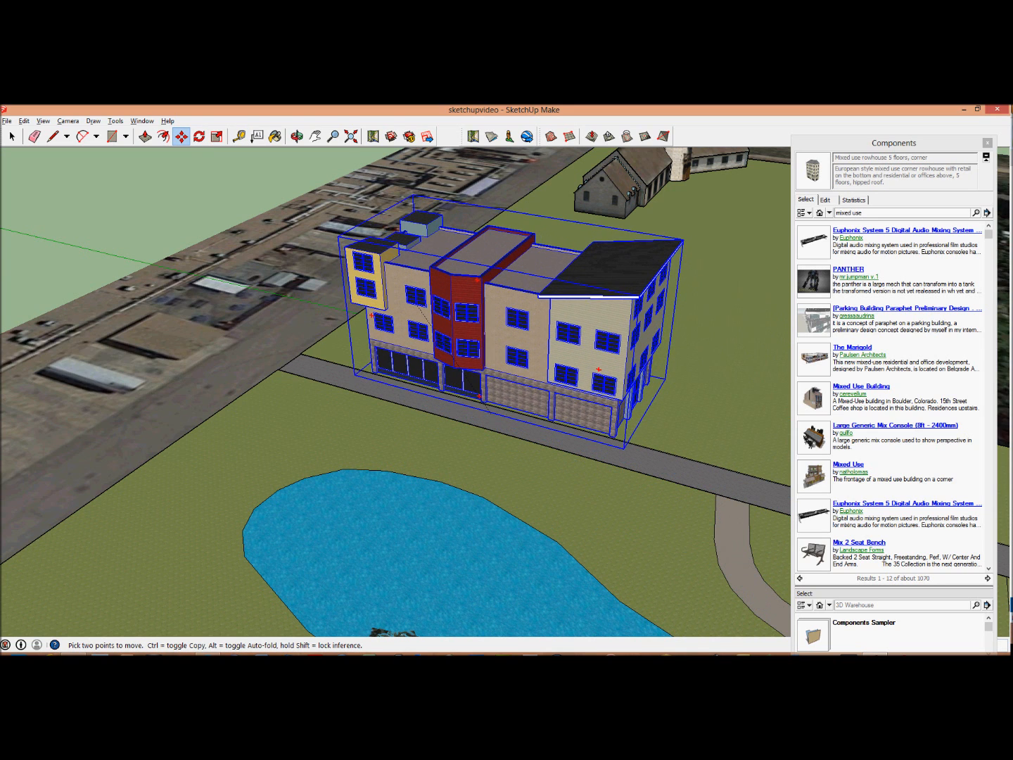
click(476, 296)
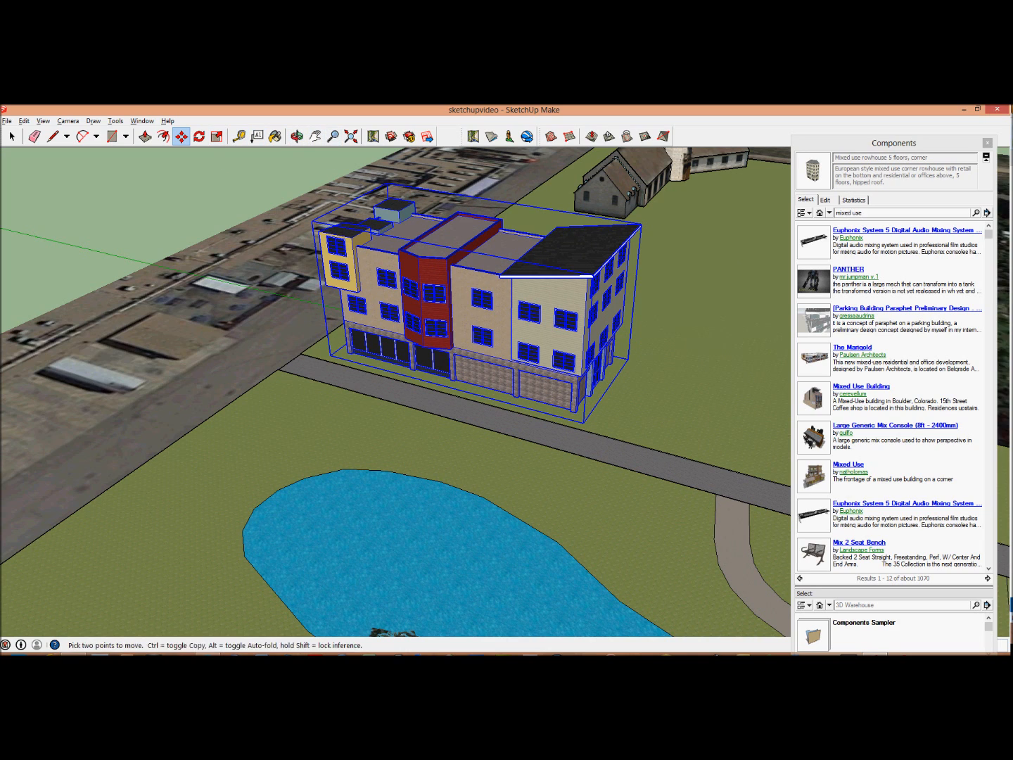
- Search 3D Warehouse for "modern duplex"
click(297, 136)
drag(394, 317, 141, 302)
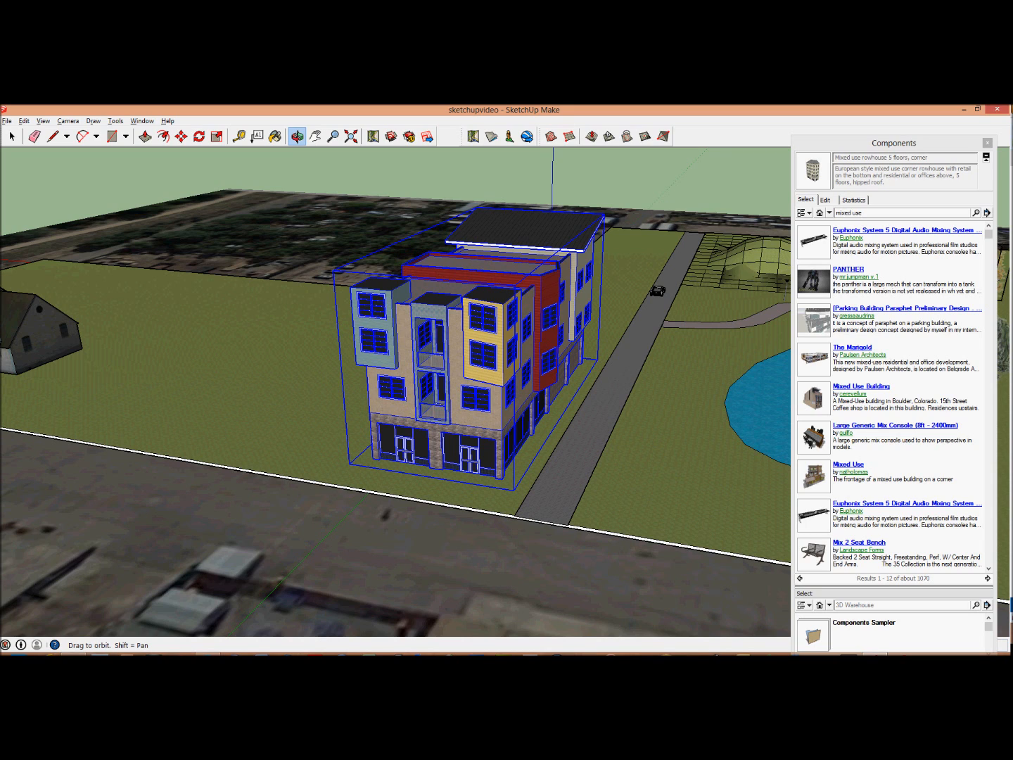
click(851, 213)
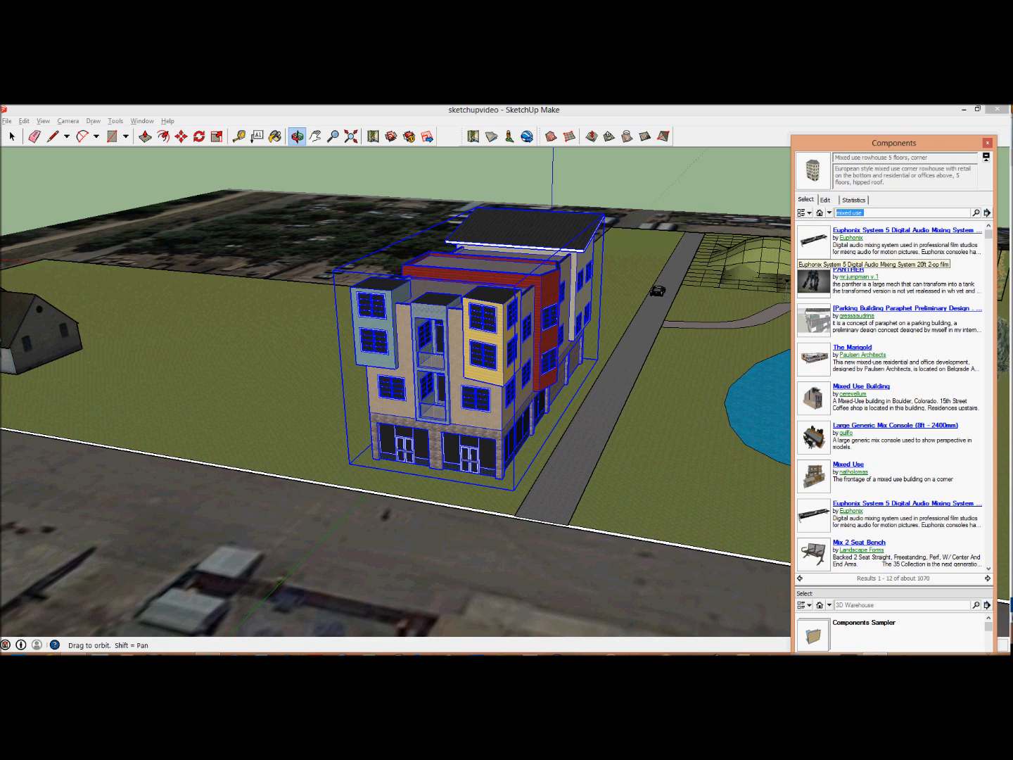
click(809, 243)
text(dupl)
key(BackSpace)
key(BackSpace)
key(BackSpace)
key(BackSpace)
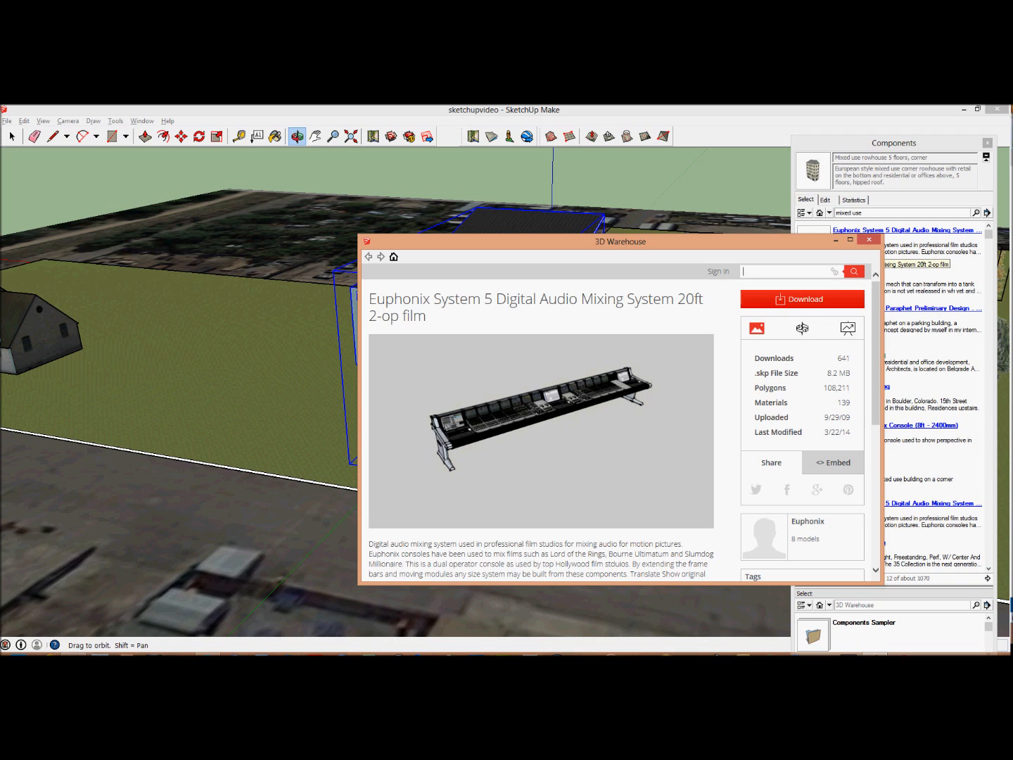
text(modern duplex)
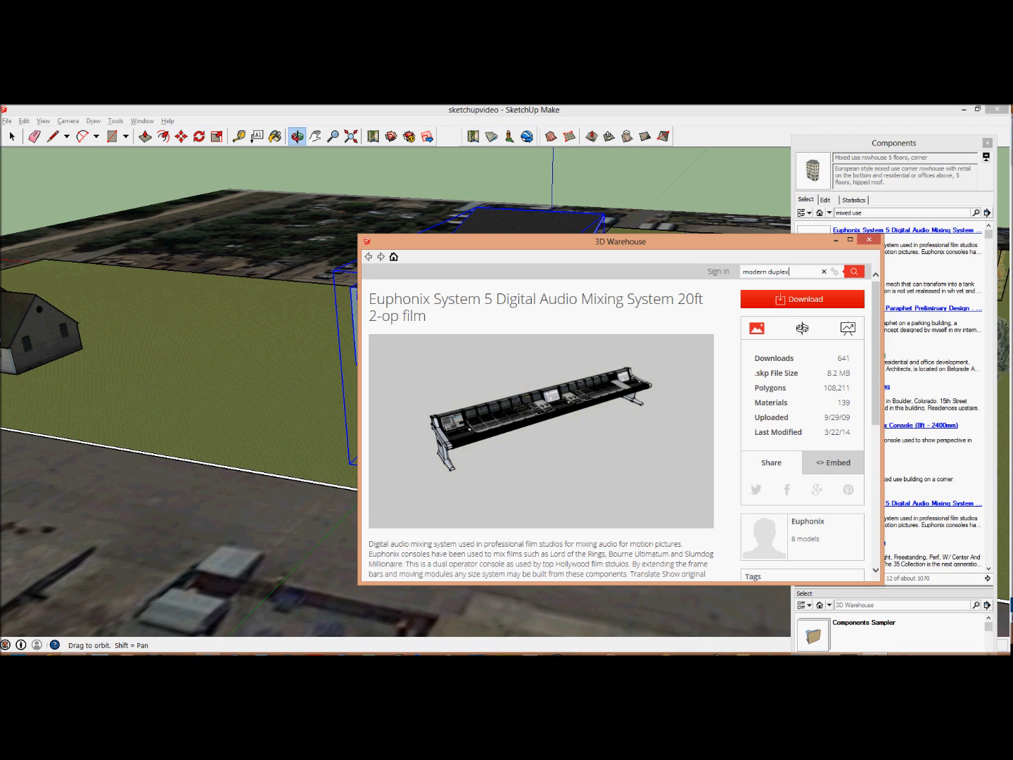
key(Return)
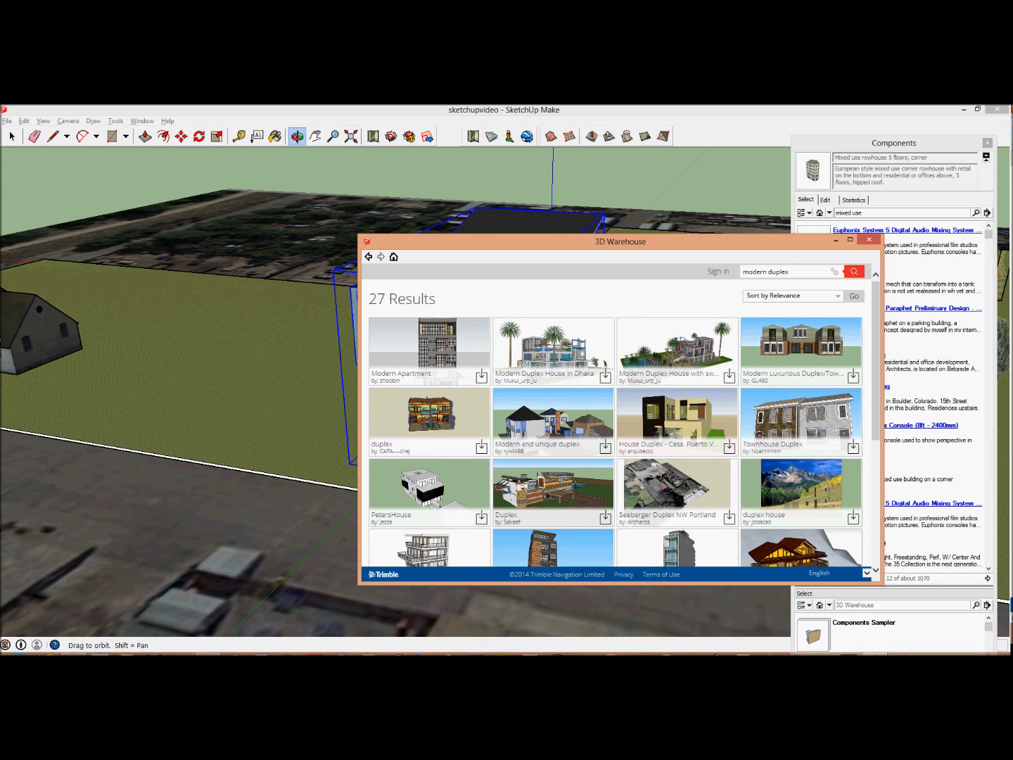
- Choose the model titled A Duplex from the results and place it on the lawn between the mixed-use building and the fieldhouse
scroll(615, 422, down, 5)
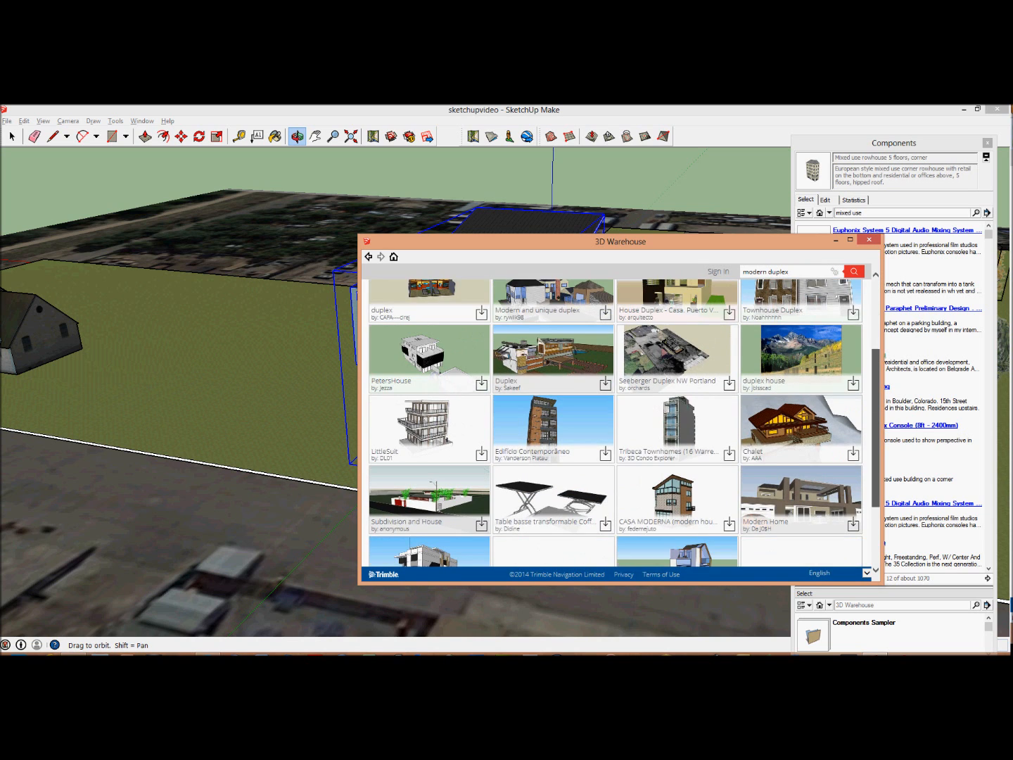
scroll(624, 422, down, 1)
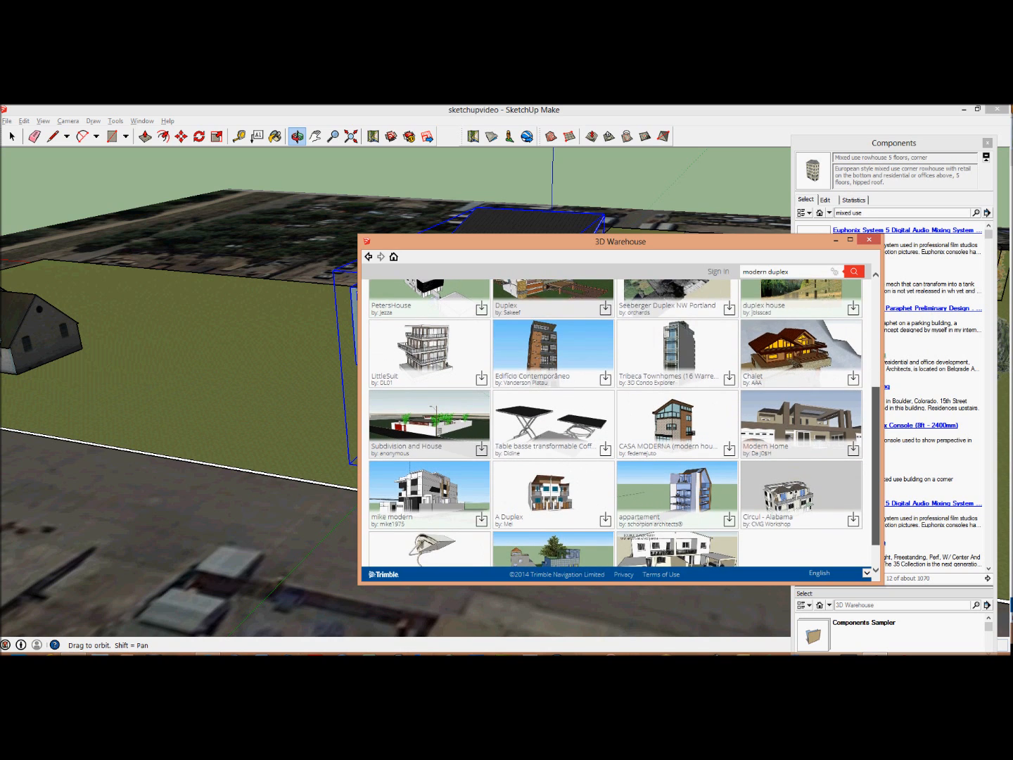
scroll(615, 422, down, 1)
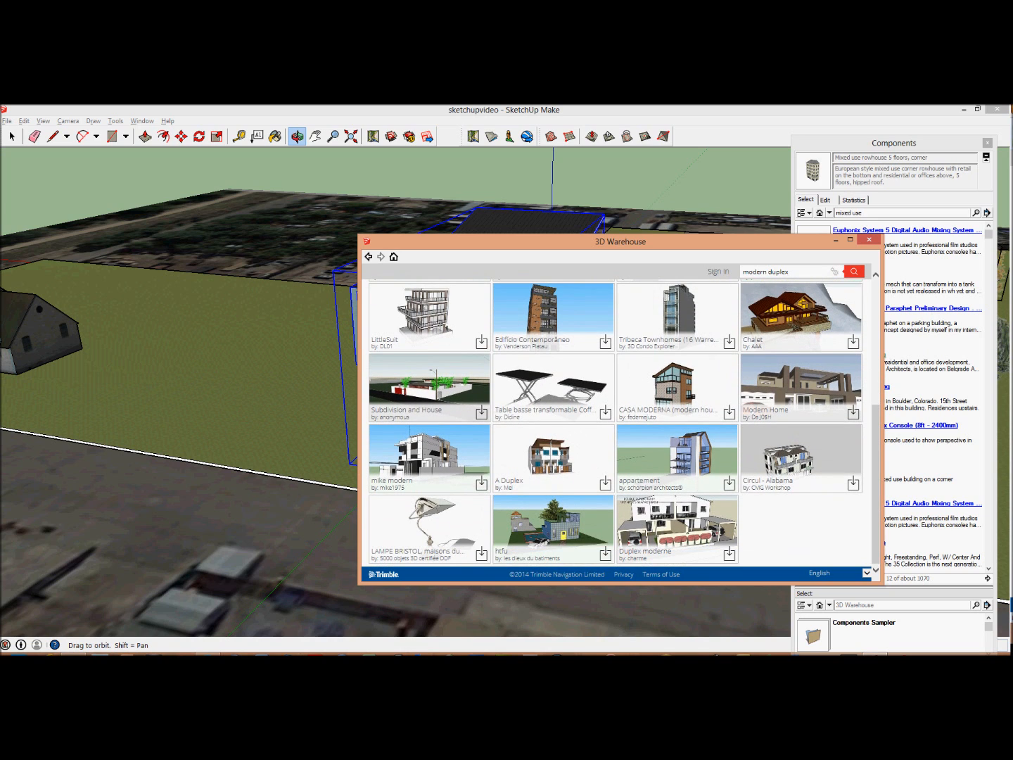
click(551, 457)
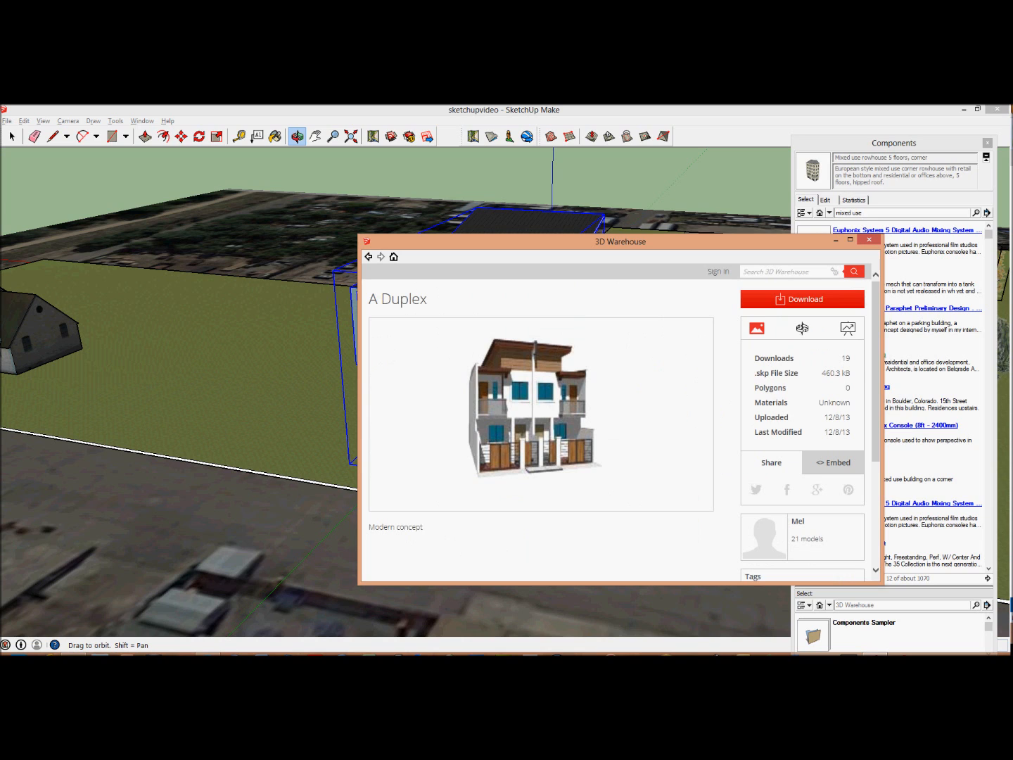
key(Return)
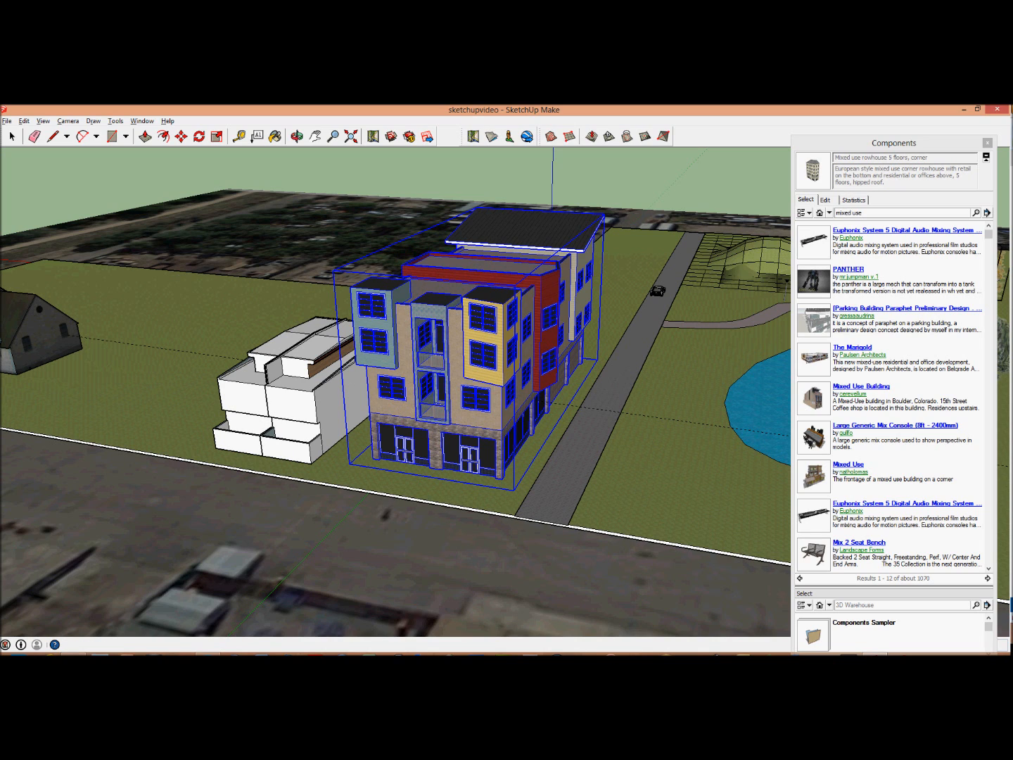
click(326, 385)
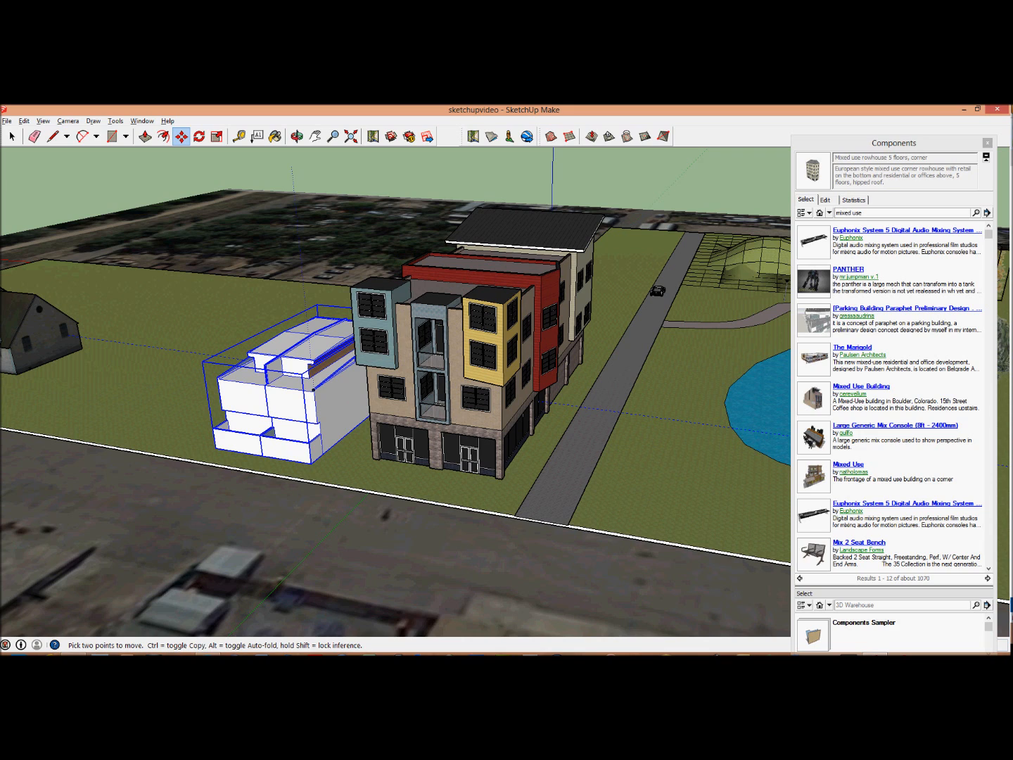
- Rotate the duplex about half a turn so its front faces the street, and move it onto the lawn beside the mixed-use building
click(199, 136)
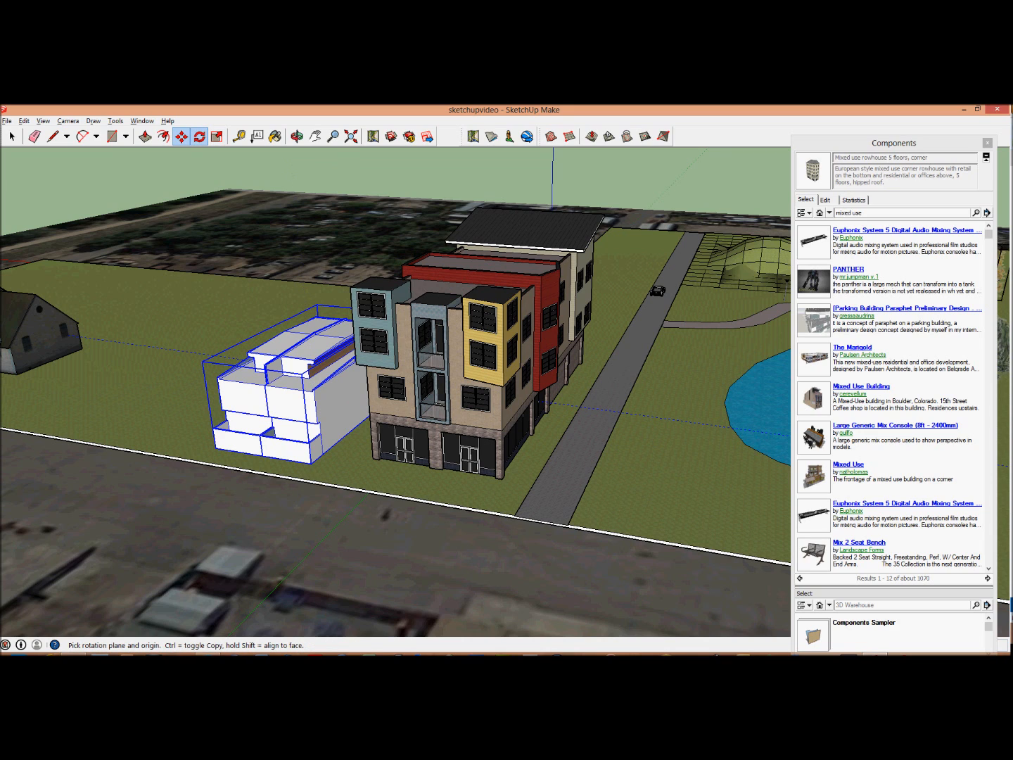
click(342, 456)
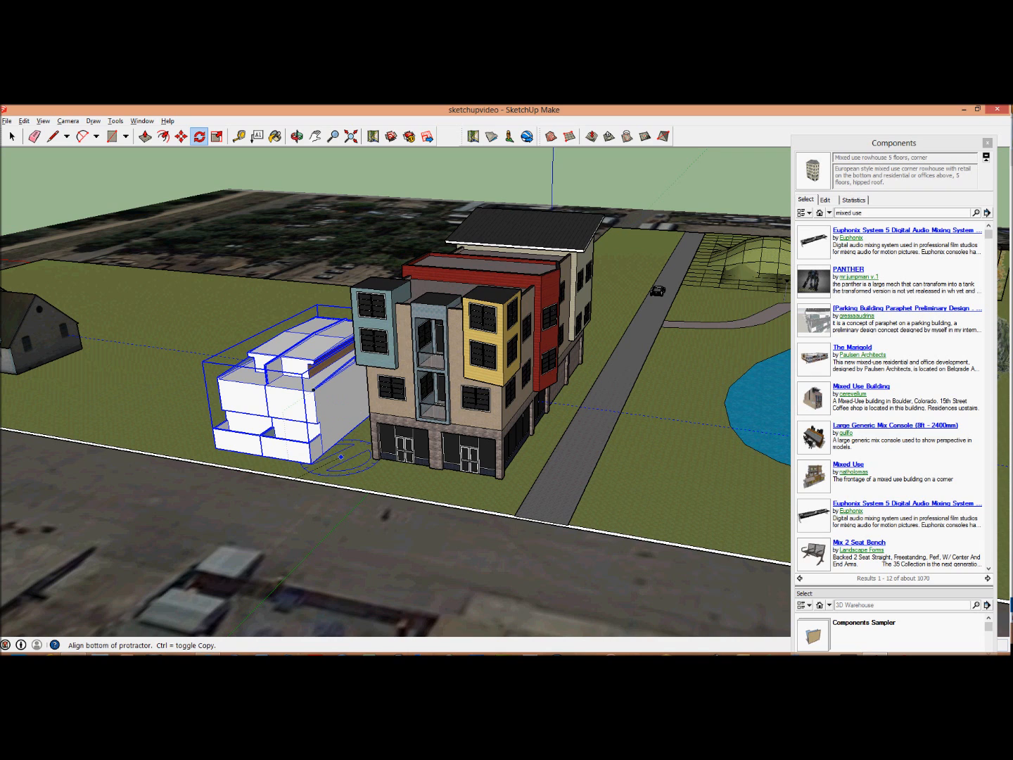
click(357, 453)
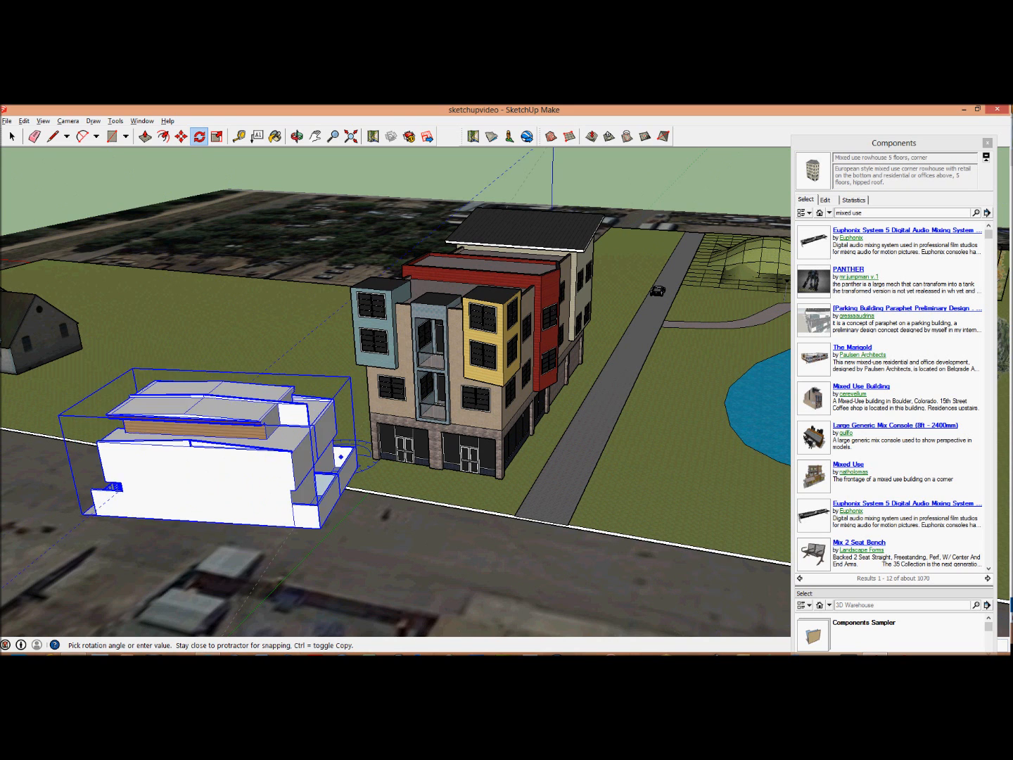
click(395, 467)
click(181, 135)
click(357, 505)
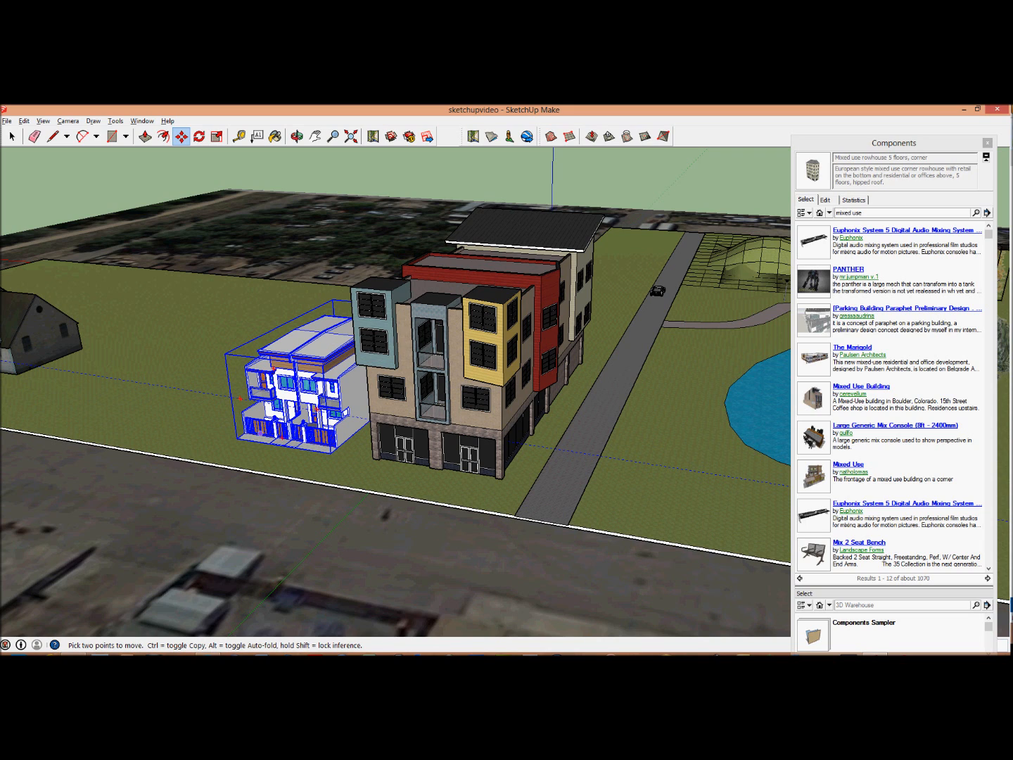
- Paste two copies of the duplex in a row on the lawn between the original duplex and the fieldhouse
key(ctrl+v)
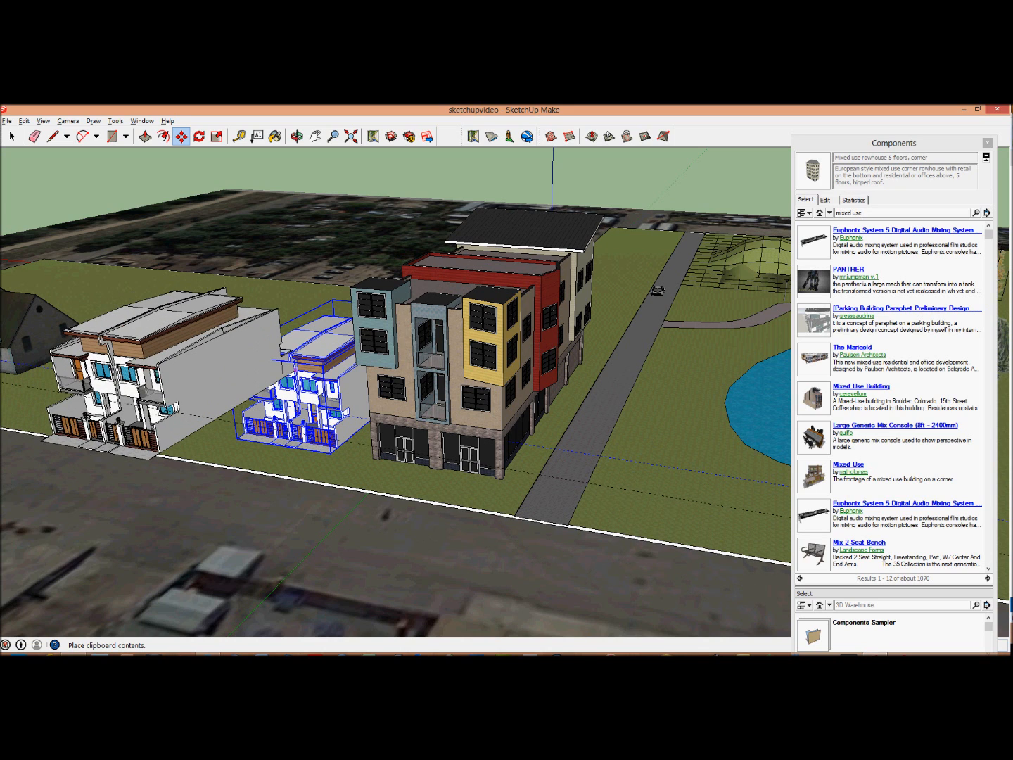
key(Escape)
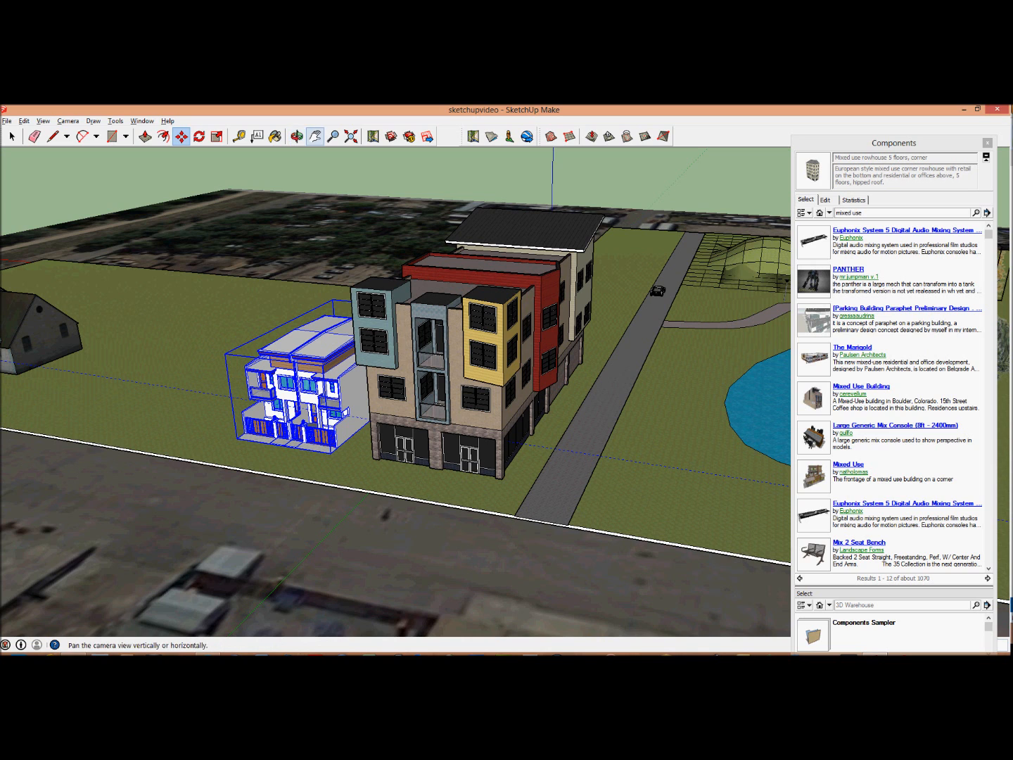
click(297, 136)
drag(317, 317, 492, 325)
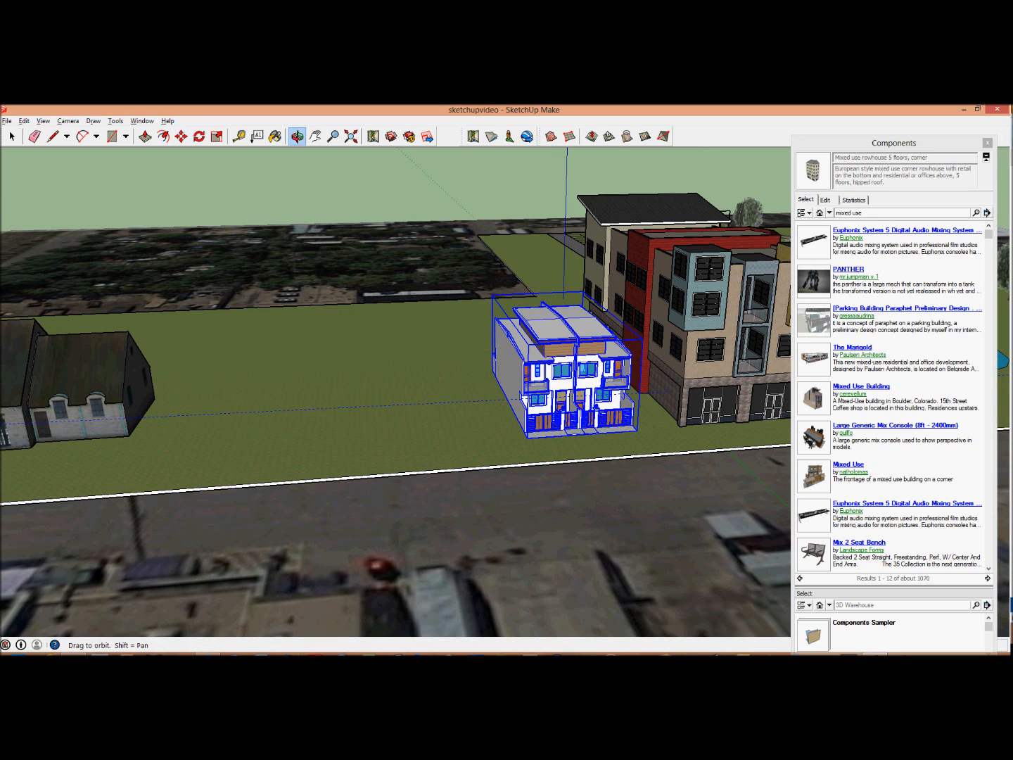
key(ctrl+v)
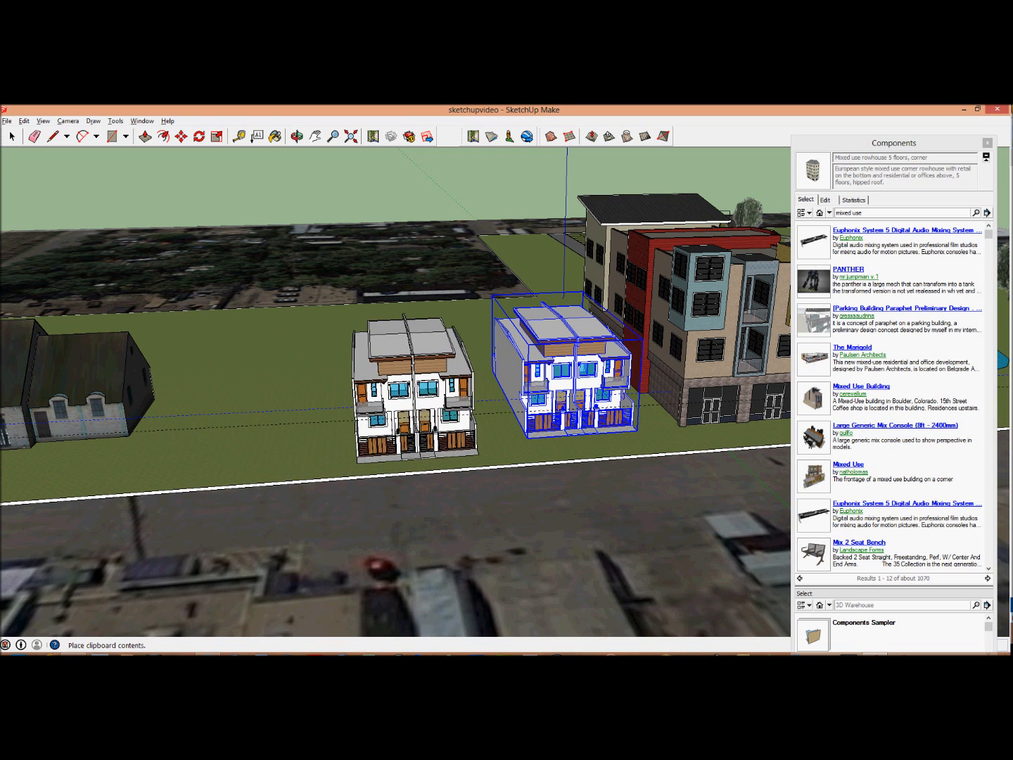
click(483, 374)
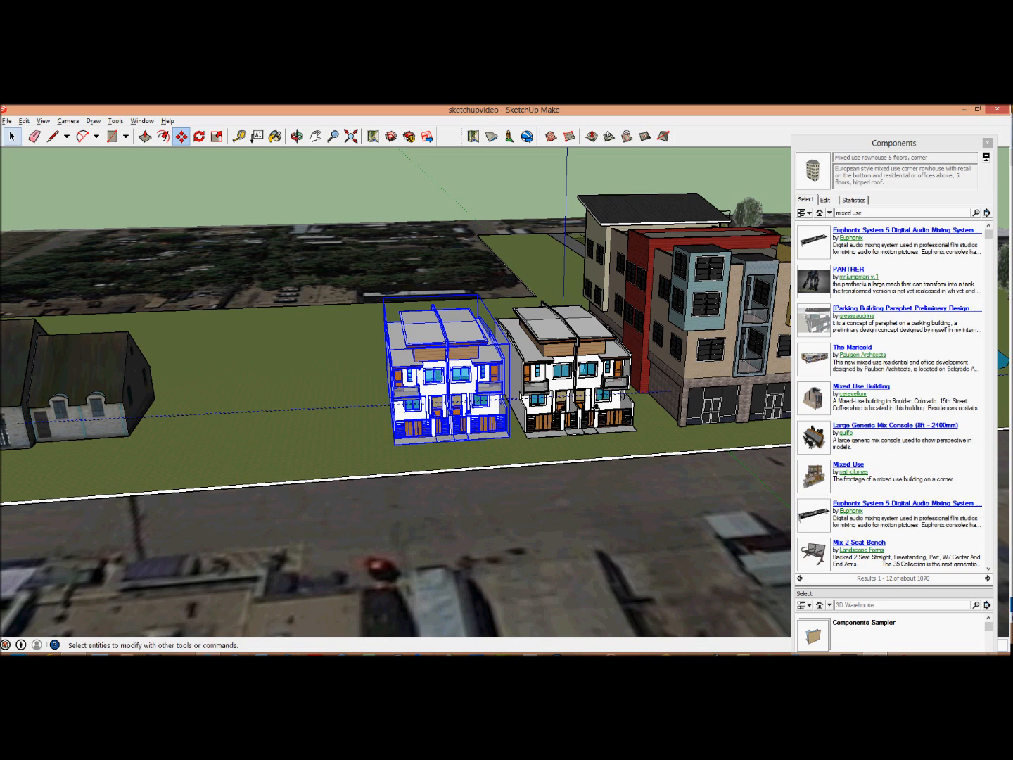
key(ctrl+v)
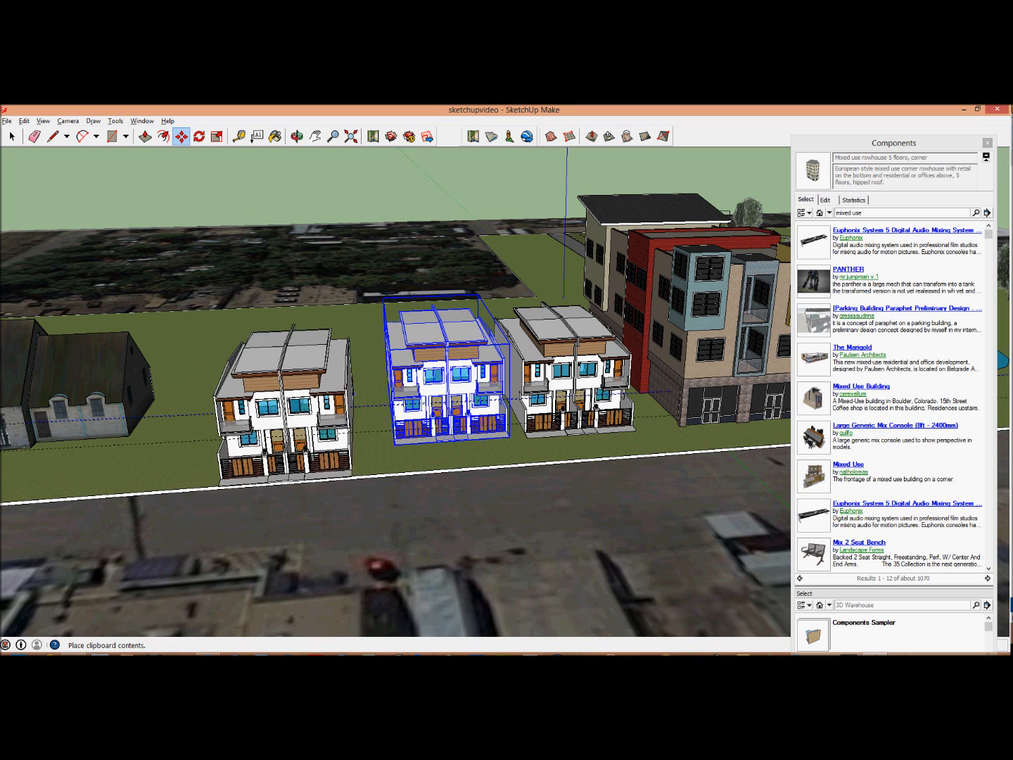
click(362, 365)
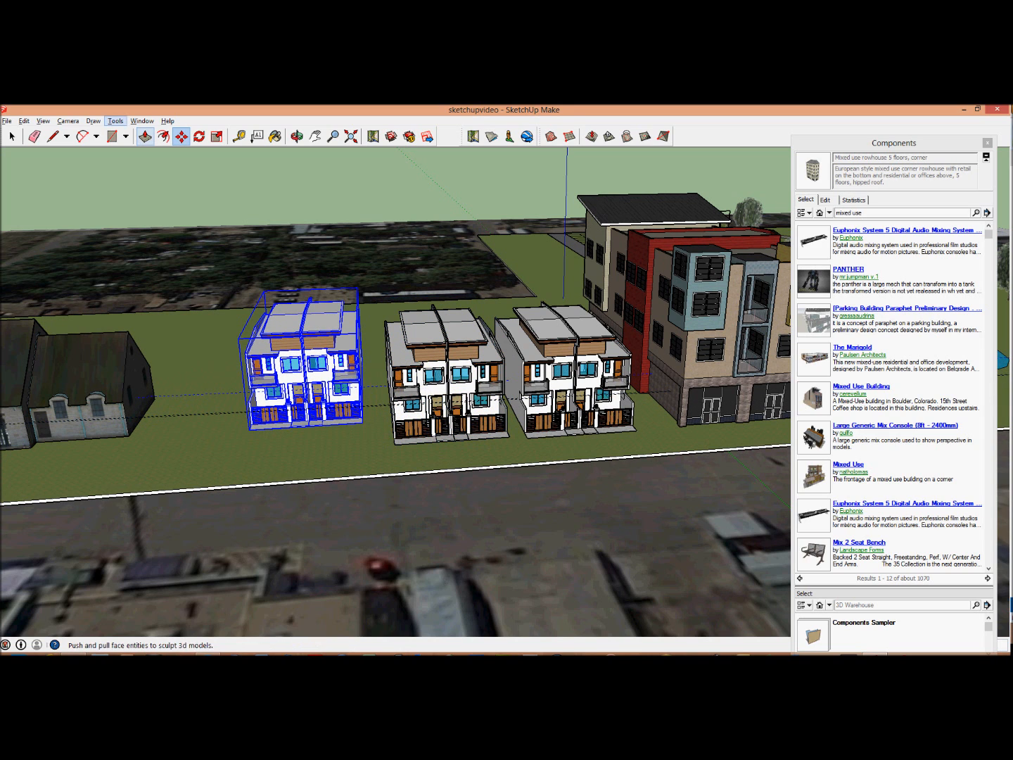
- Move the original duplex slightly back from the street edge, away from the middle duplex's front line, and clear the selection
click(12, 137)
click(573, 373)
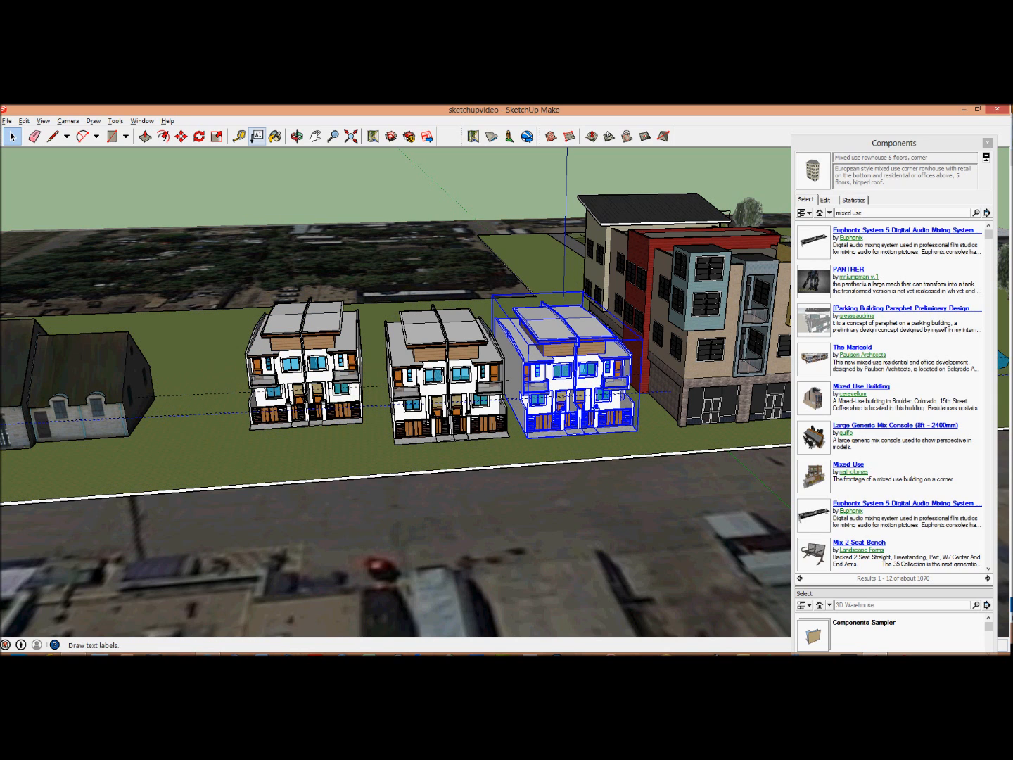
click(181, 136)
drag(584, 348, 569, 336)
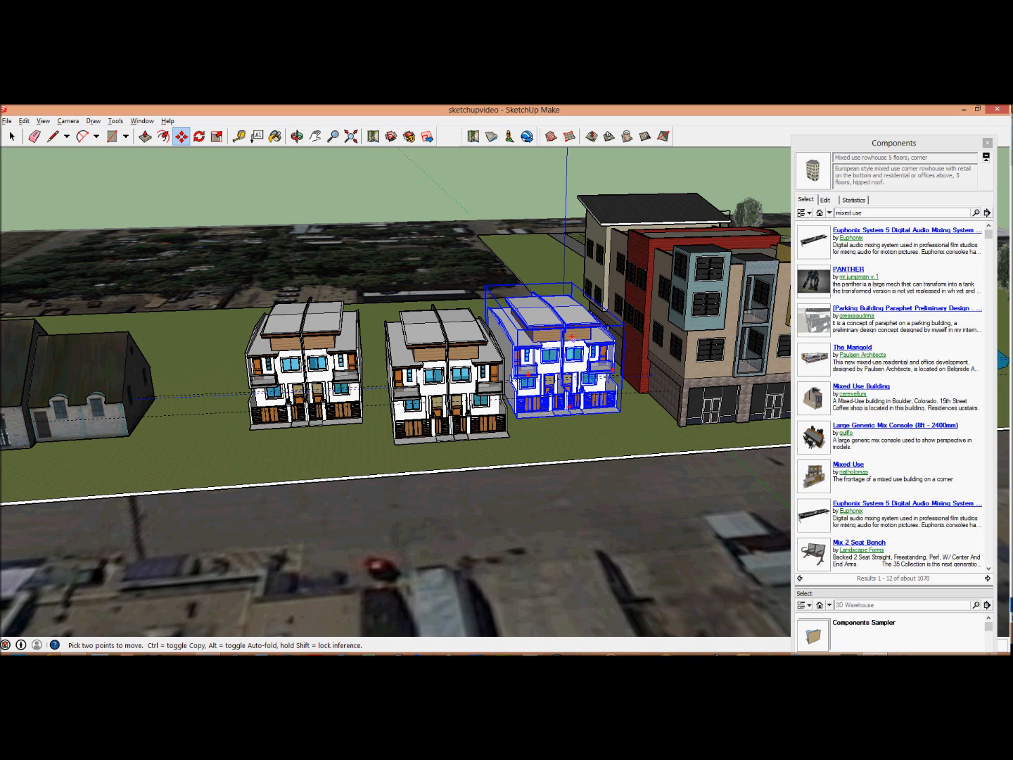
key(space)
key(ctrl+t)
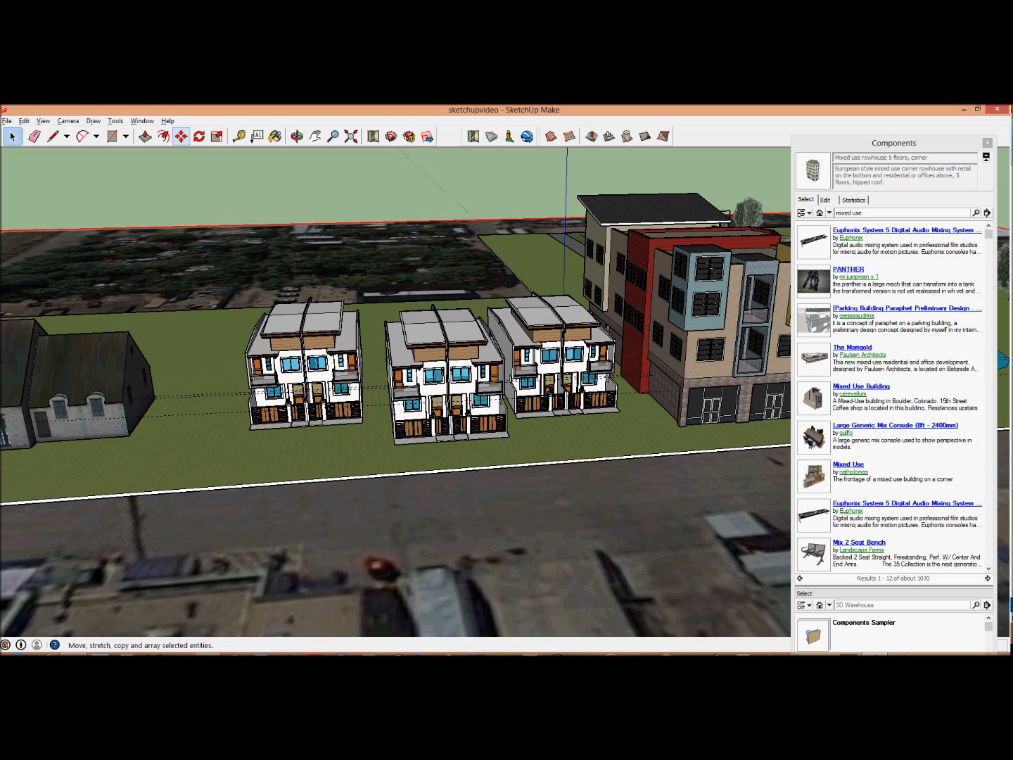
- Draw a small rectangle on the lawn between the fieldhouse and the duplexes and extrude it upward into a simple block
click(314, 136)
drag(316, 337, 515, 522)
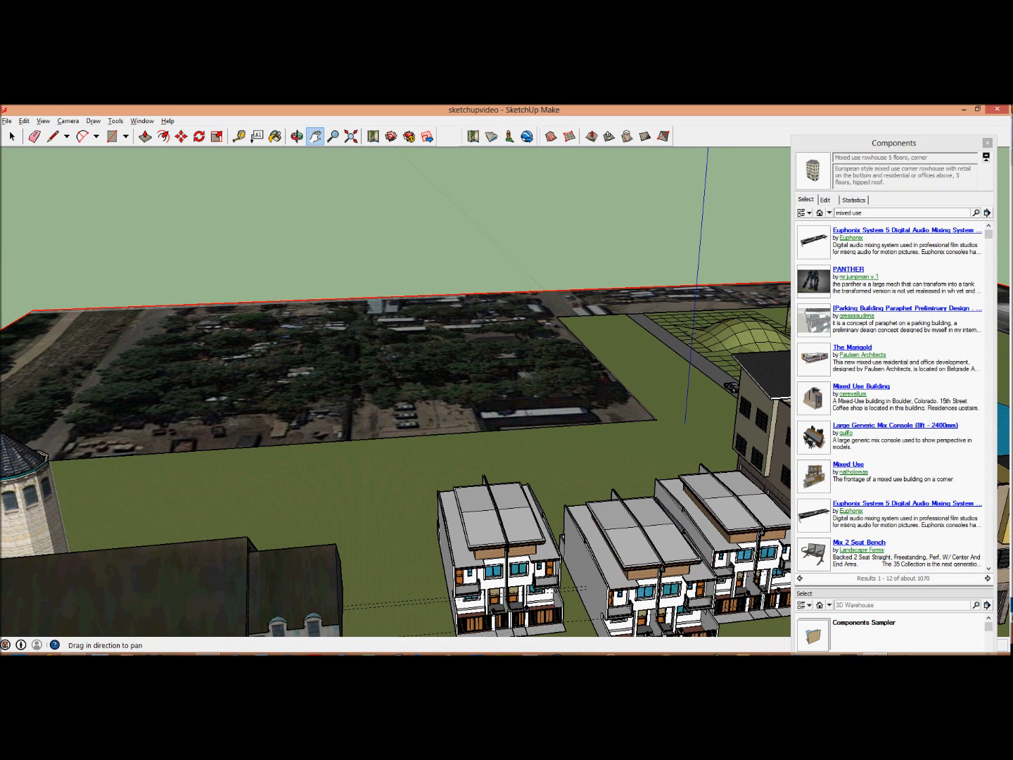
click(125, 135)
click(137, 153)
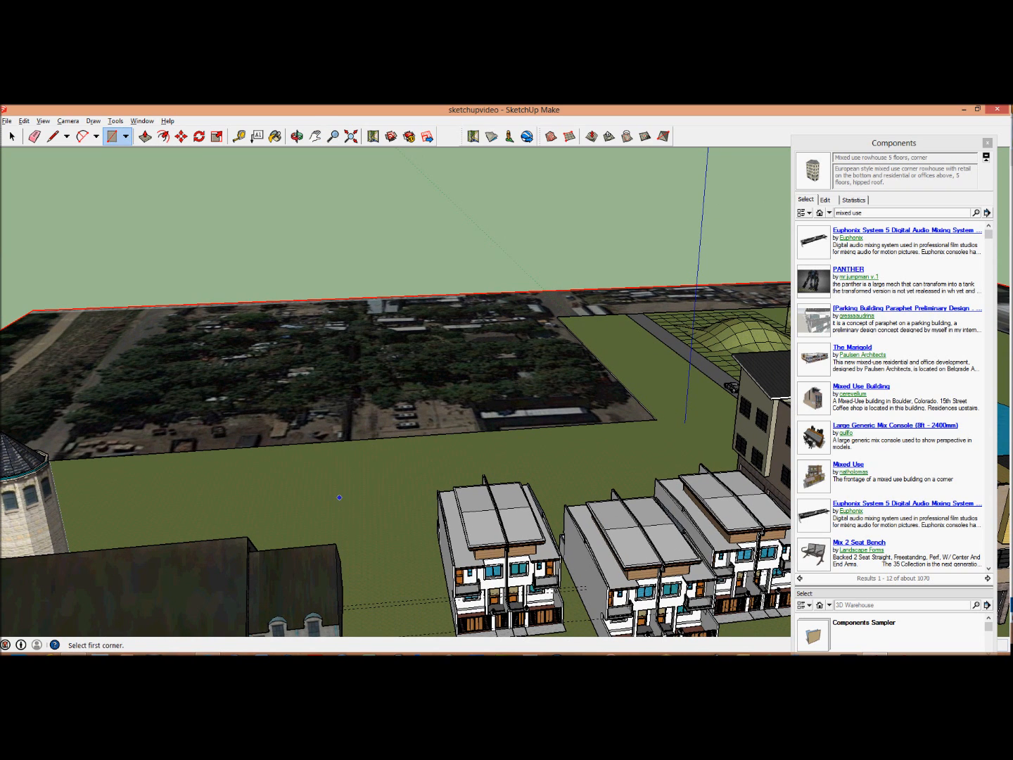
click(327, 478)
click(383, 512)
key(p)
click(354, 495)
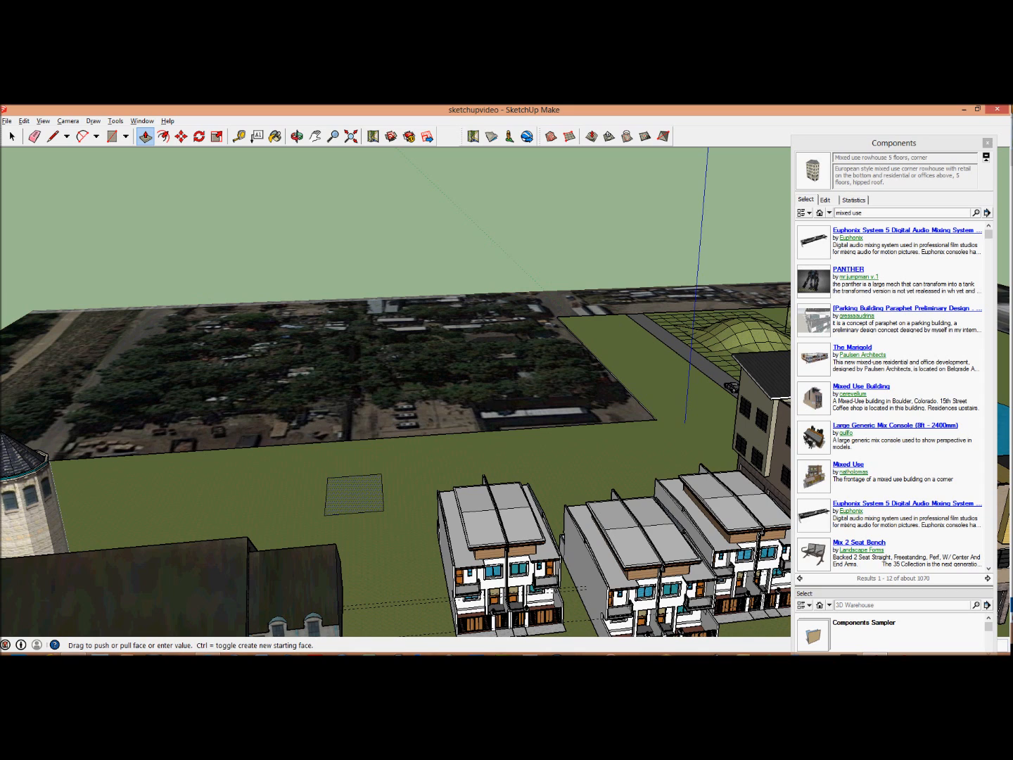
click(351, 445)
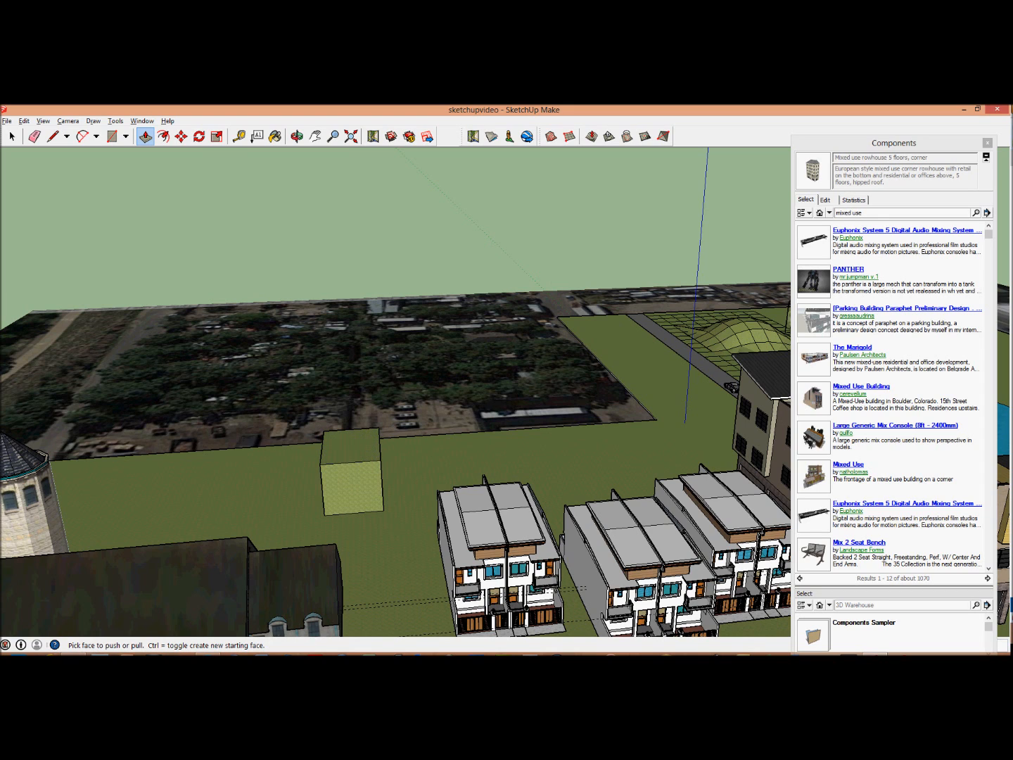
click(12, 137)
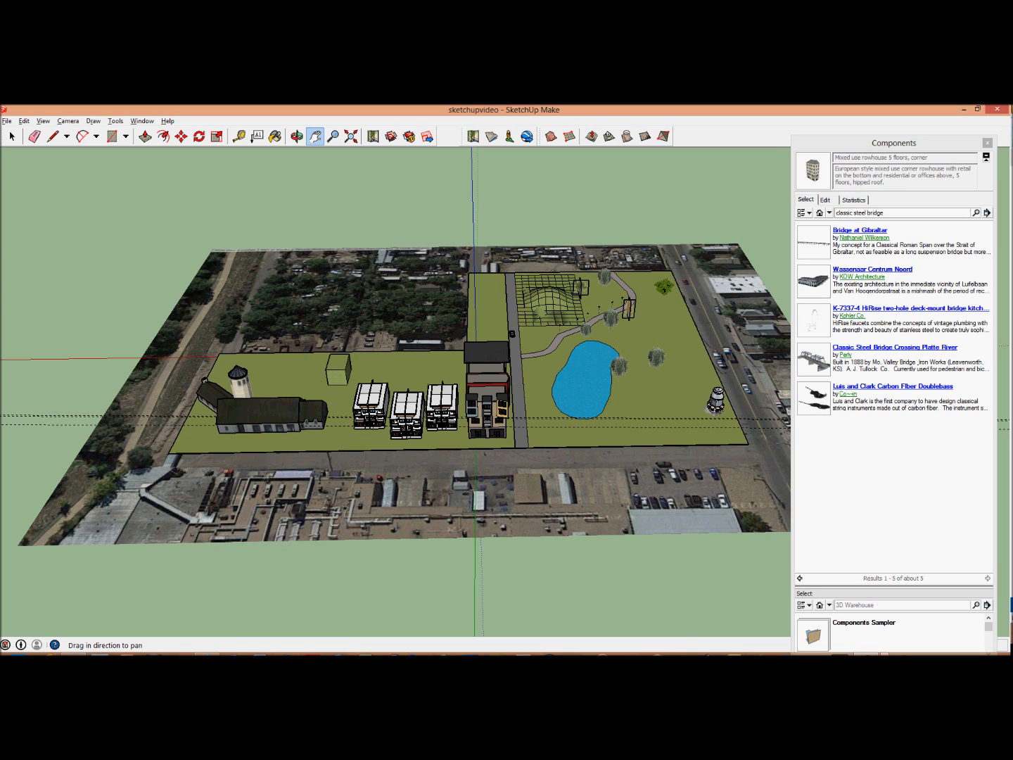
- Download the 3D Warehouse model Classic Steel Bridge Crossing Platte River and place it on open ground beyond the aerial image's rear edge
click(895, 347)
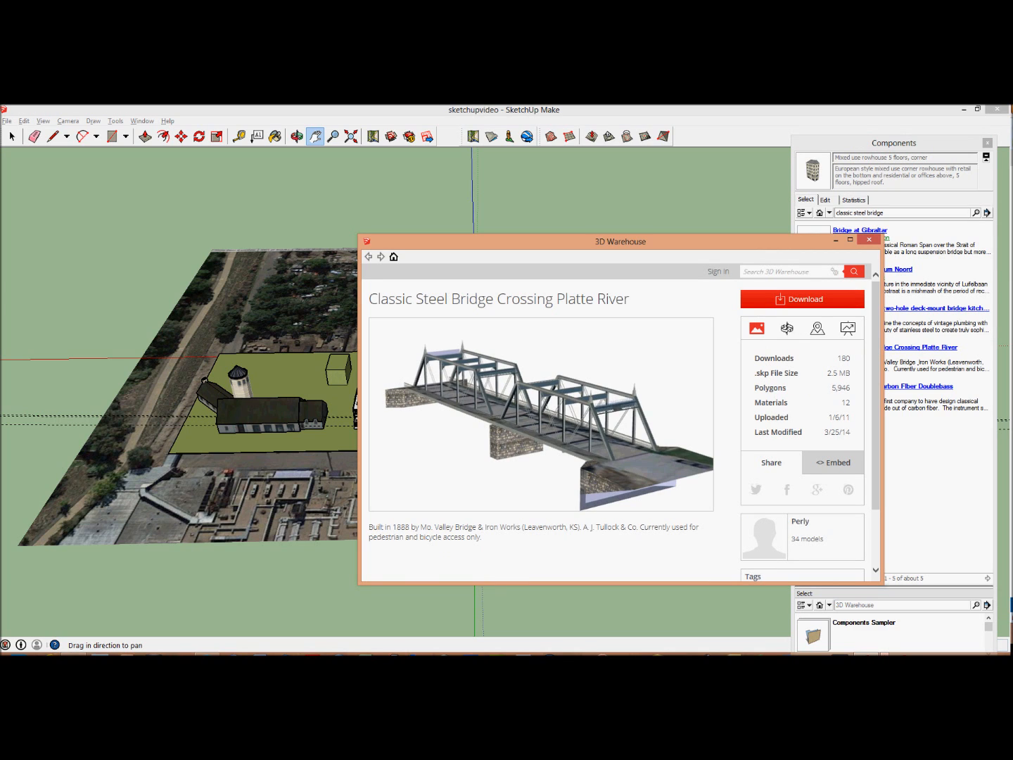
key(Return)
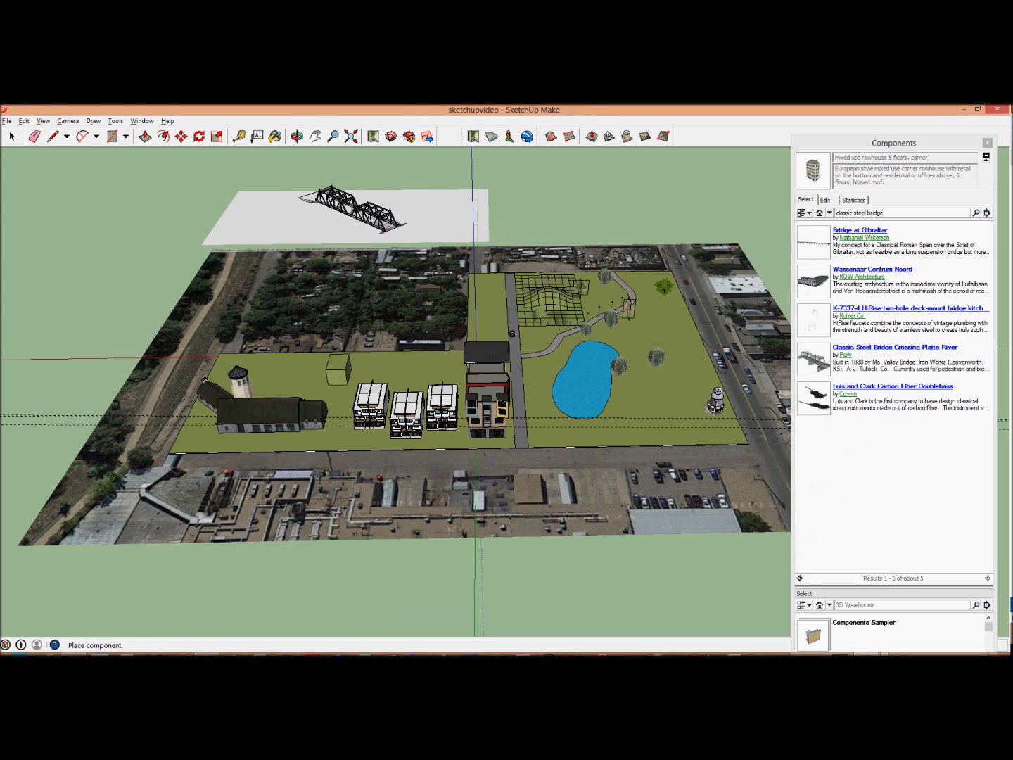
click(299, 199)
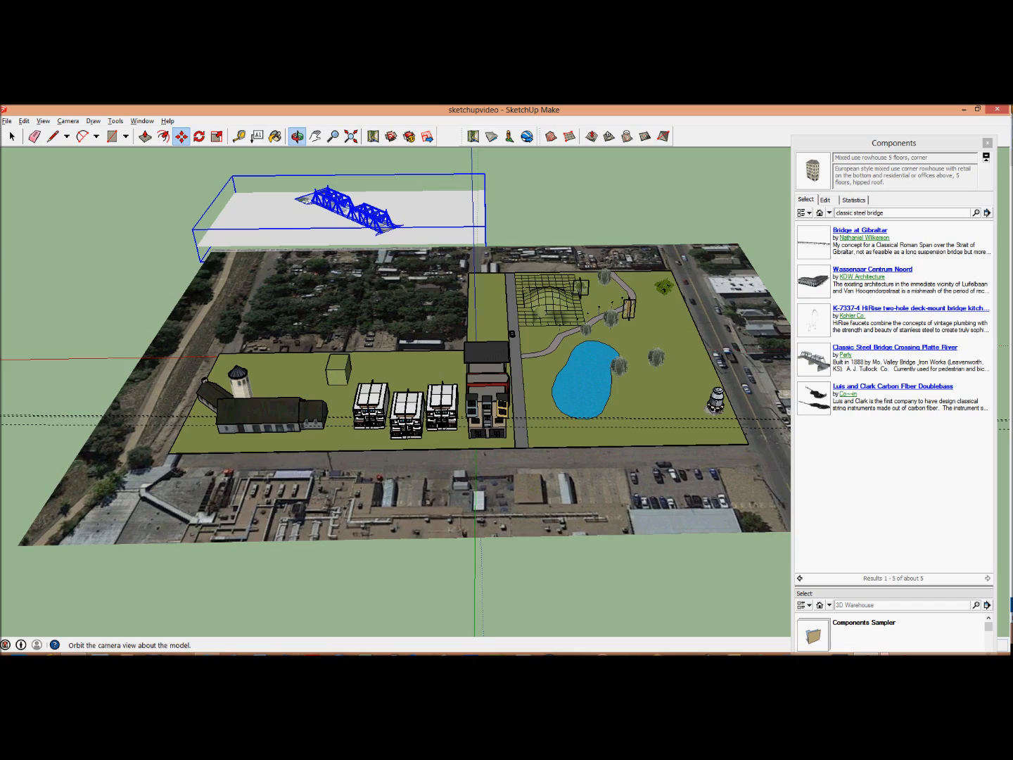
- Explode the bridge component into separate geometry
click(296, 136)
middle_drag(338, 394, 647, 285)
drag(647, 285, 739, 280)
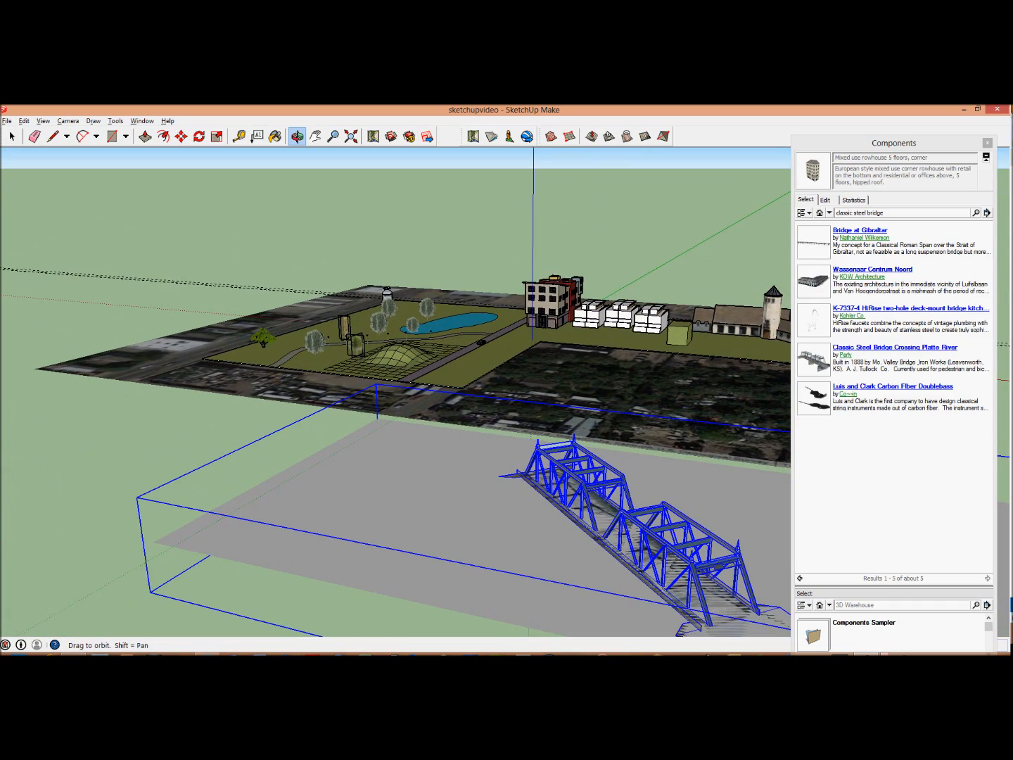
click(315, 136)
drag(450, 352, 327, 322)
click(298, 136)
click(315, 135)
right_click(314, 398)
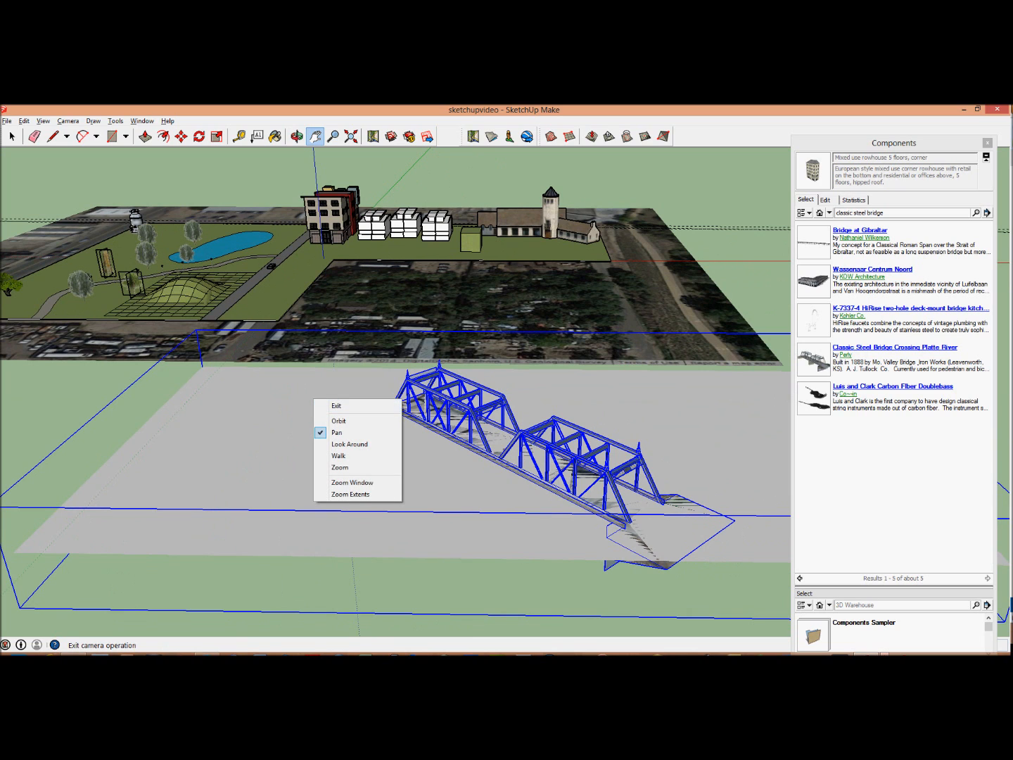
click(336, 405)
right_click(234, 180)
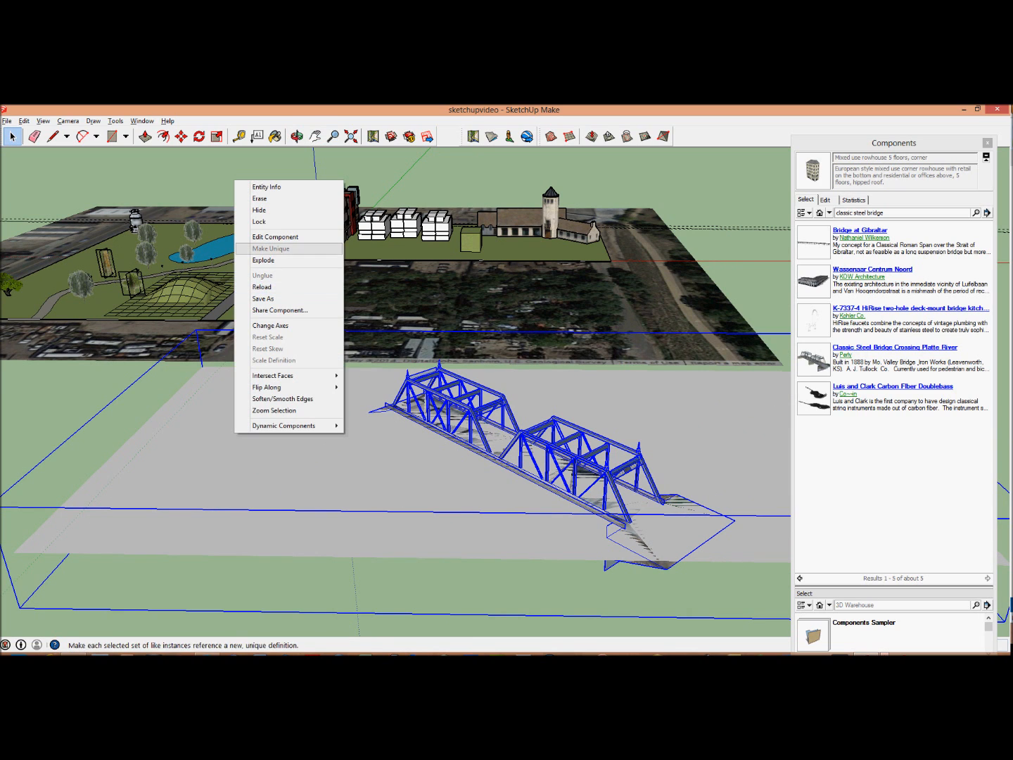
click(263, 259)
- Unlock the large grey plane that came with the bridge and delete it
right_click(313, 413)
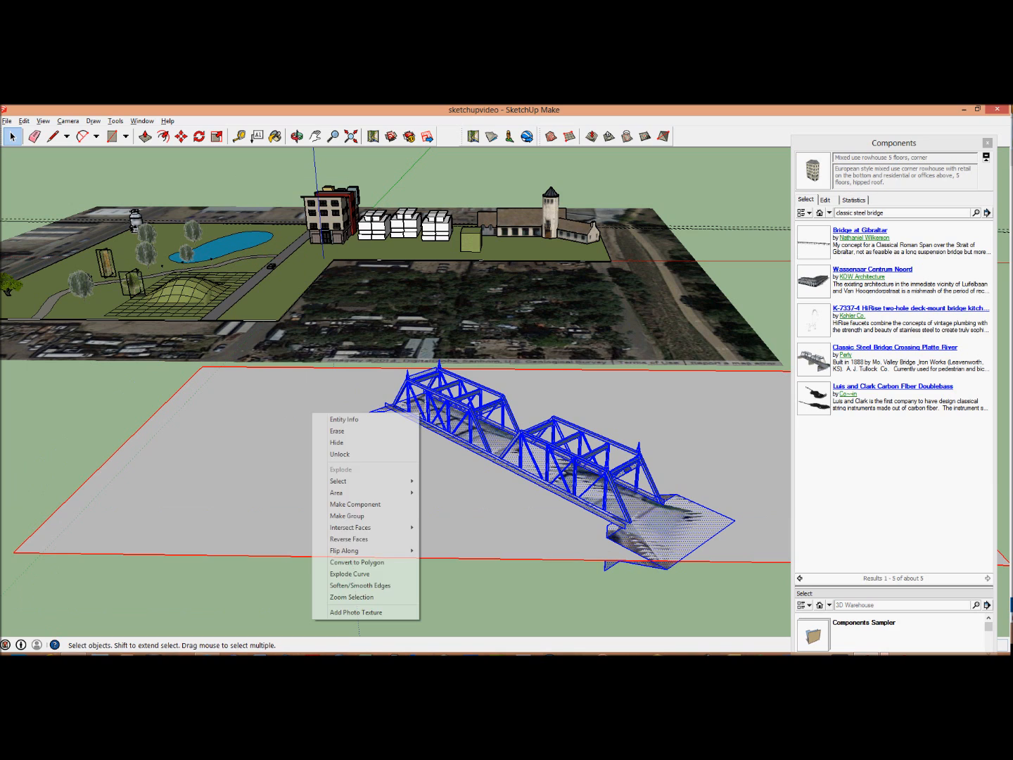
click(337, 445)
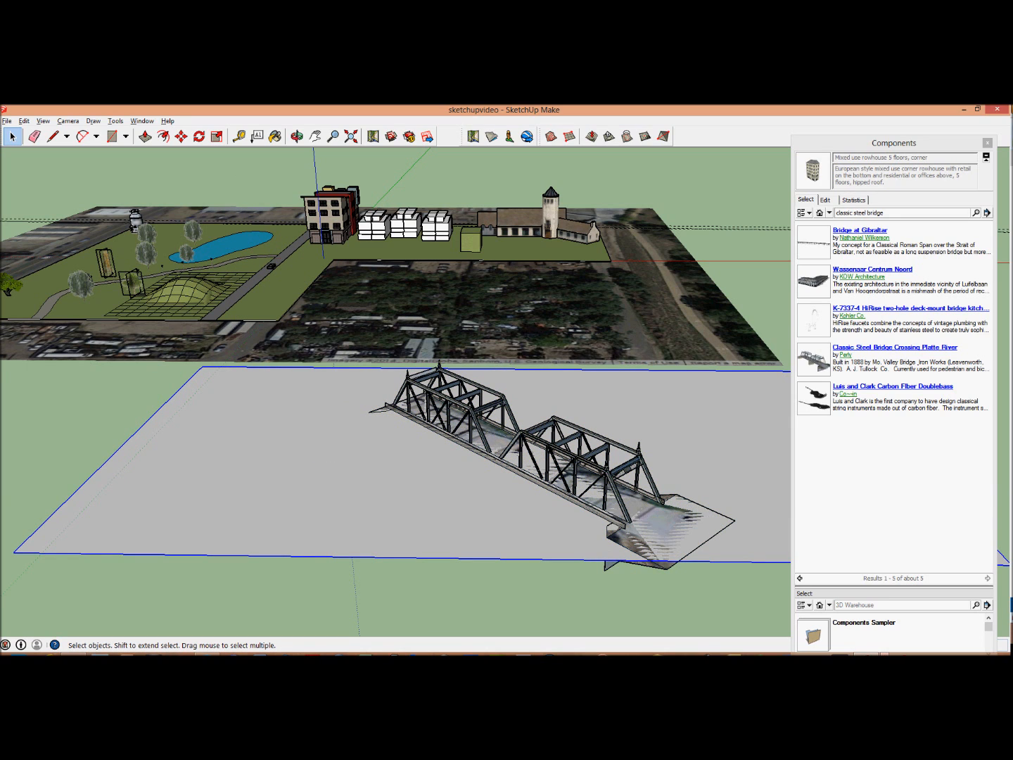
key(Delete)
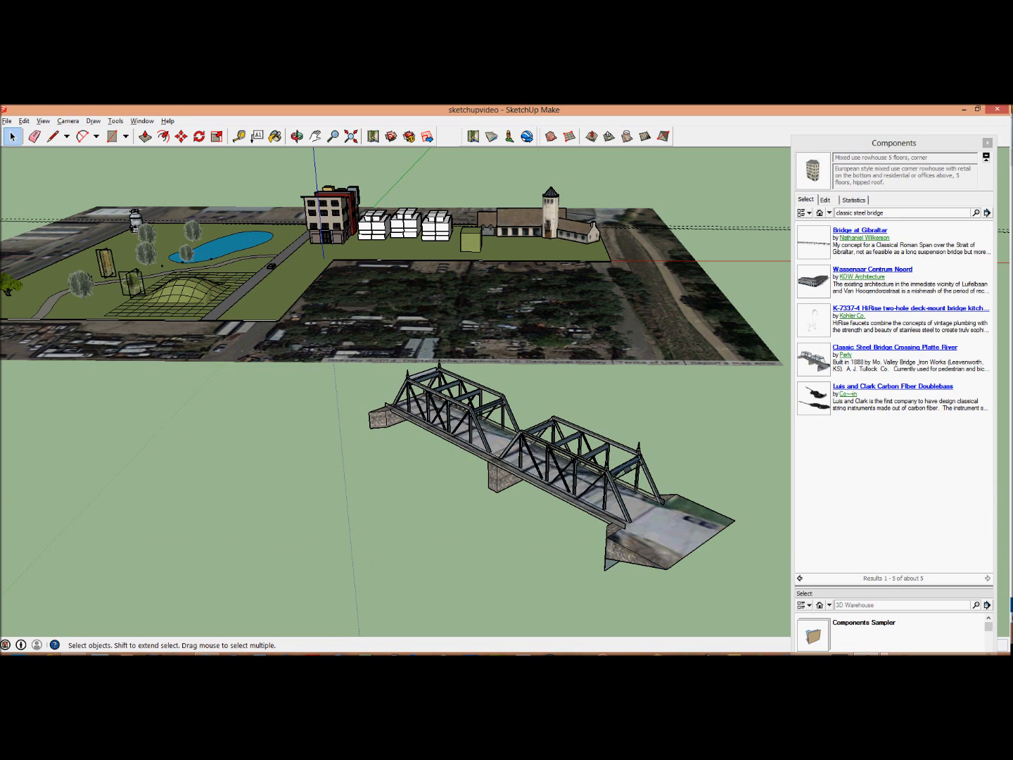
- Select all of the bridge geometry and make it a group
drag(365, 325, 749, 603)
right_click(583, 289)
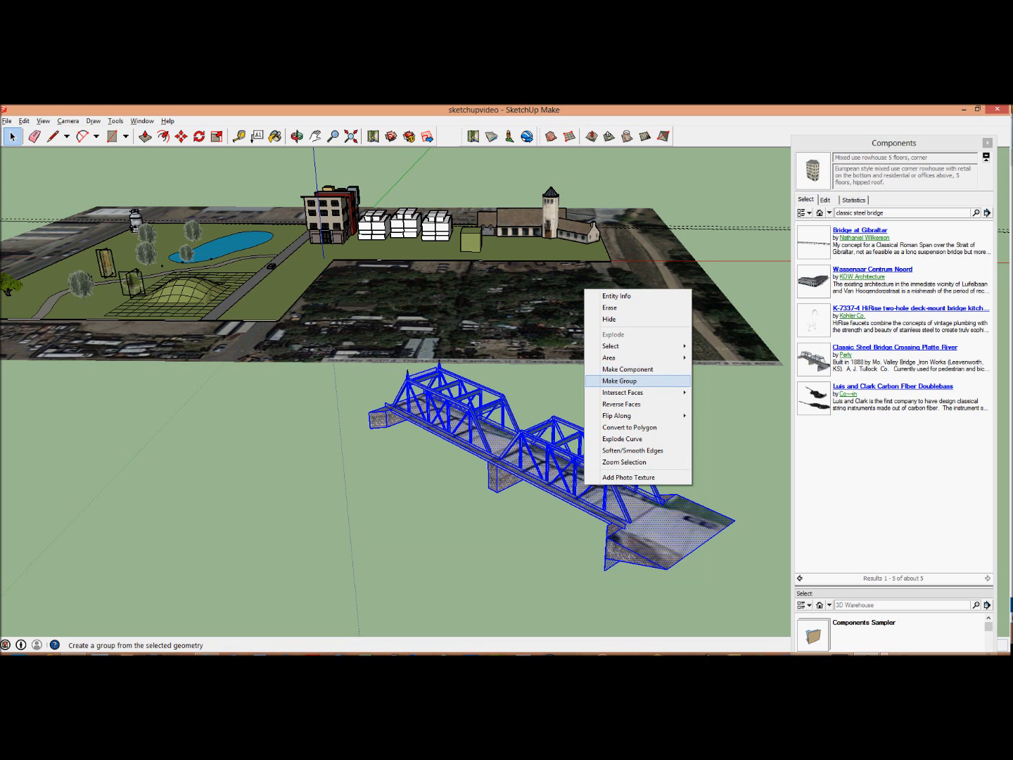
click(612, 382)
- Rotate the bridge group on the ground plane near its middle pier until its span runs roughly parallel to the aerial image's near edge
click(181, 136)
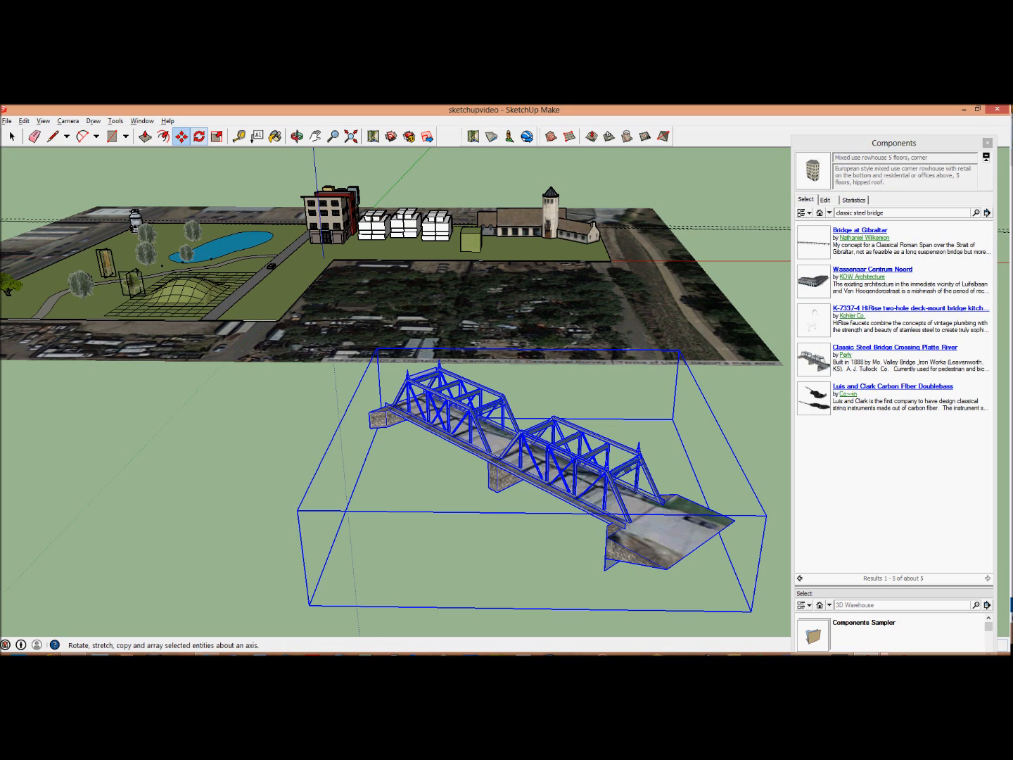
click(199, 136)
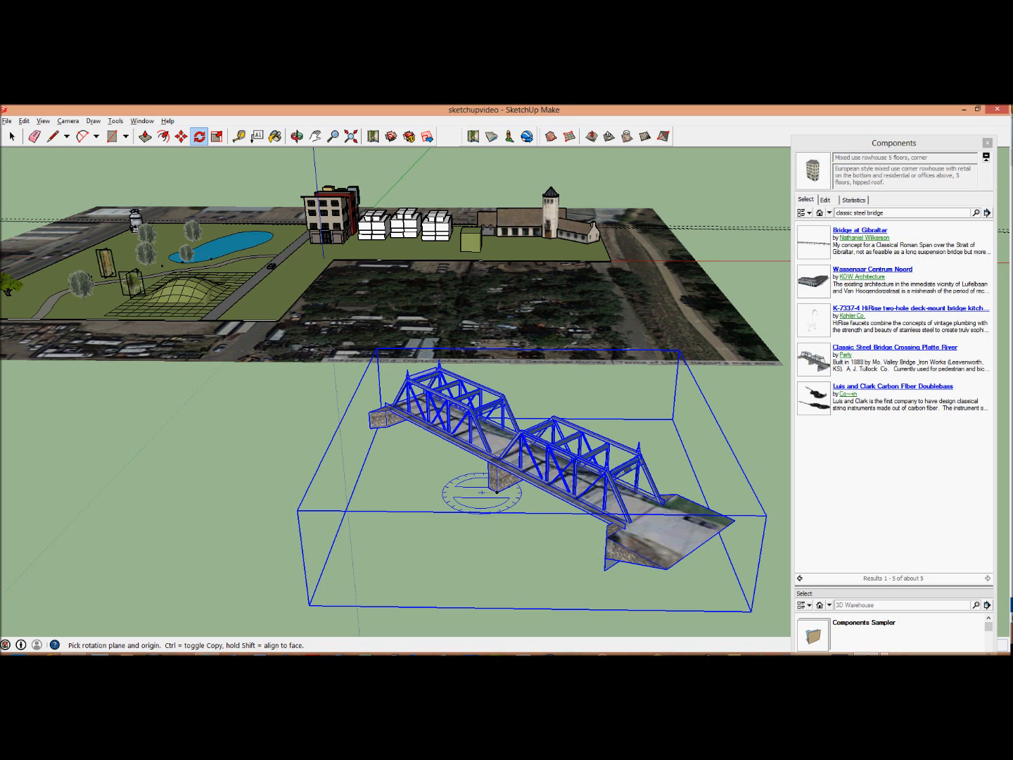
click(497, 496)
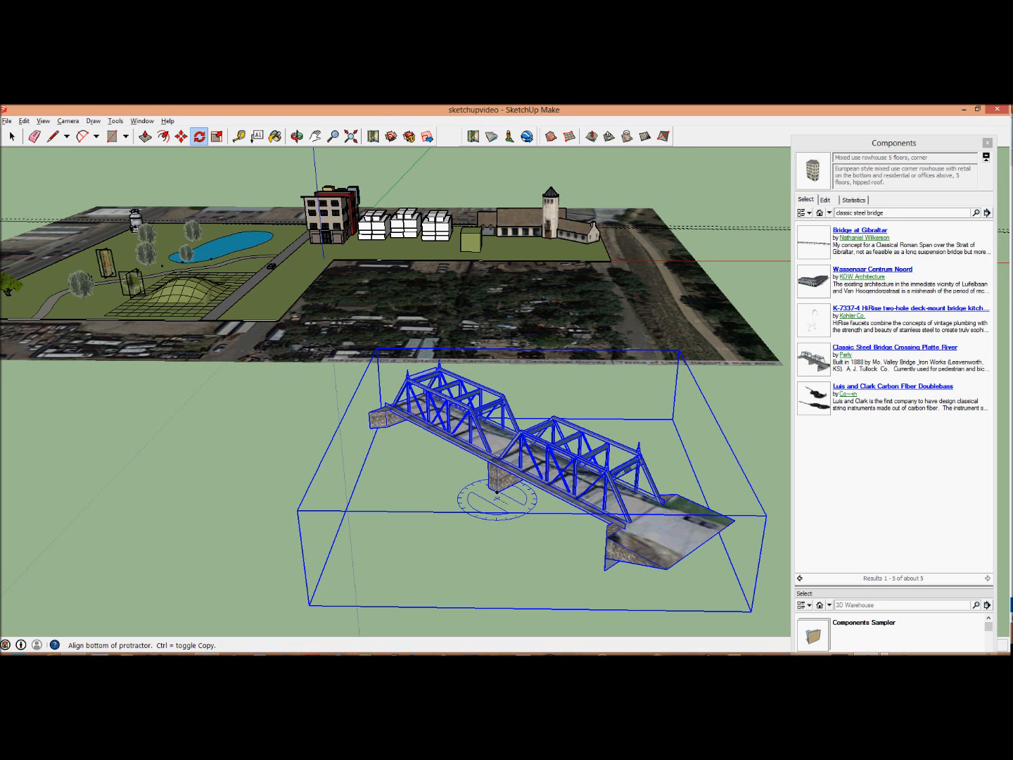
click(497, 497)
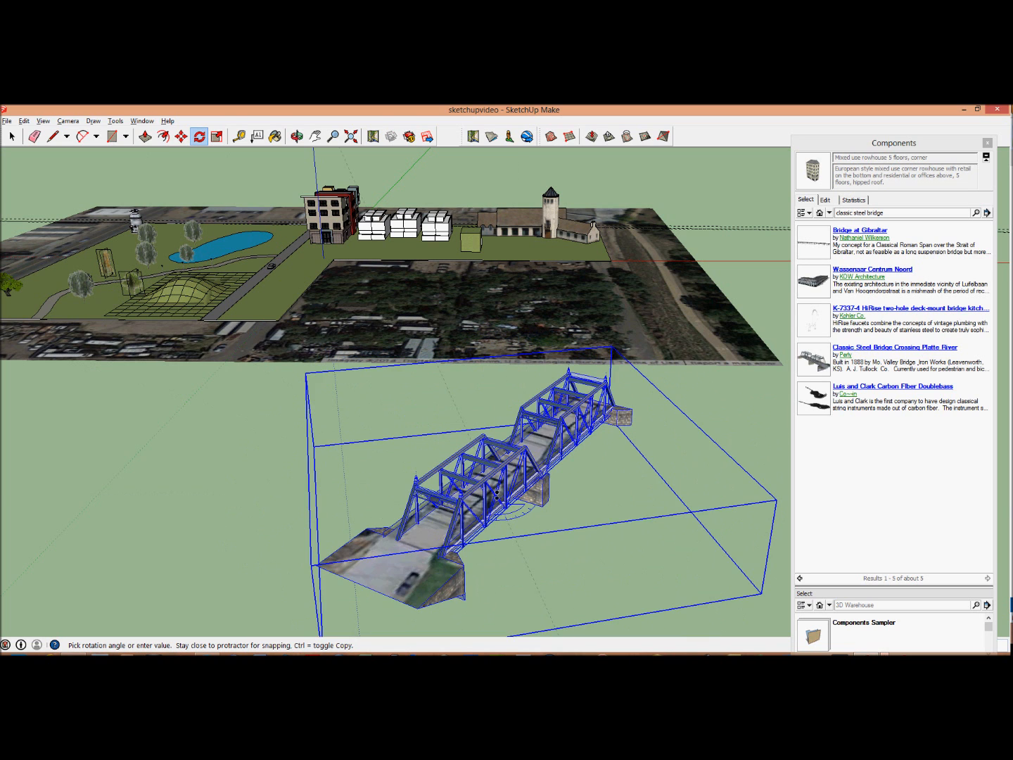
click(137, 279)
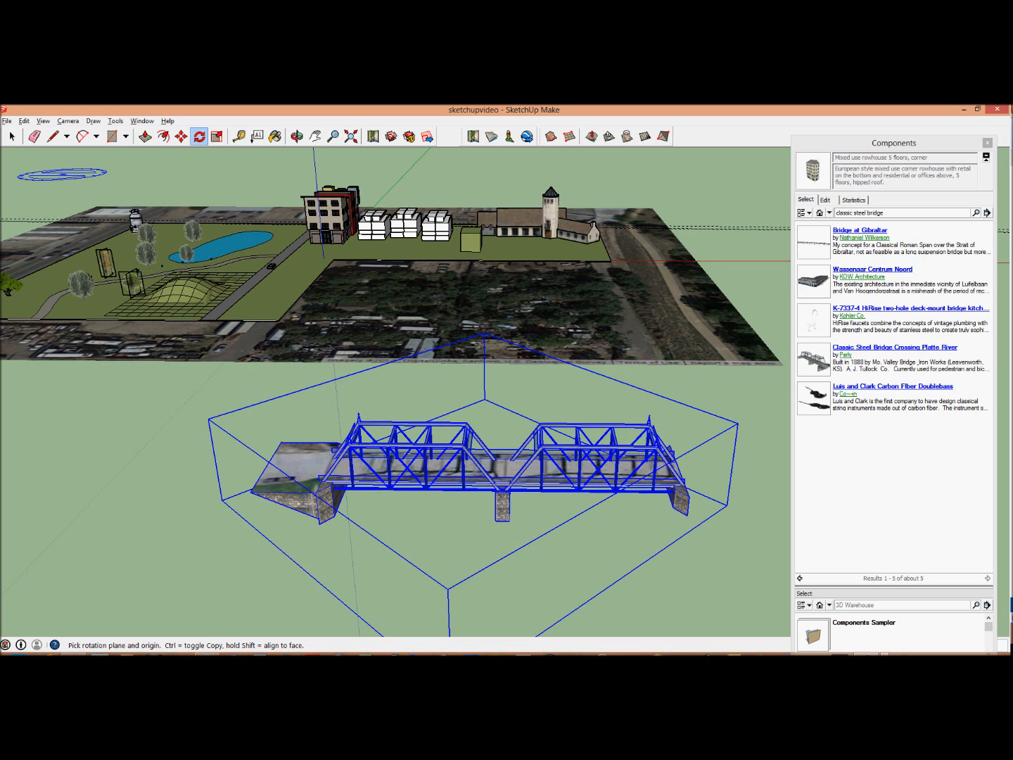
- Move the bridge group to the aerial image's edge beyond the church, with its approach ramp overlapping the image and its span extending outward
key(m)
click(427, 475)
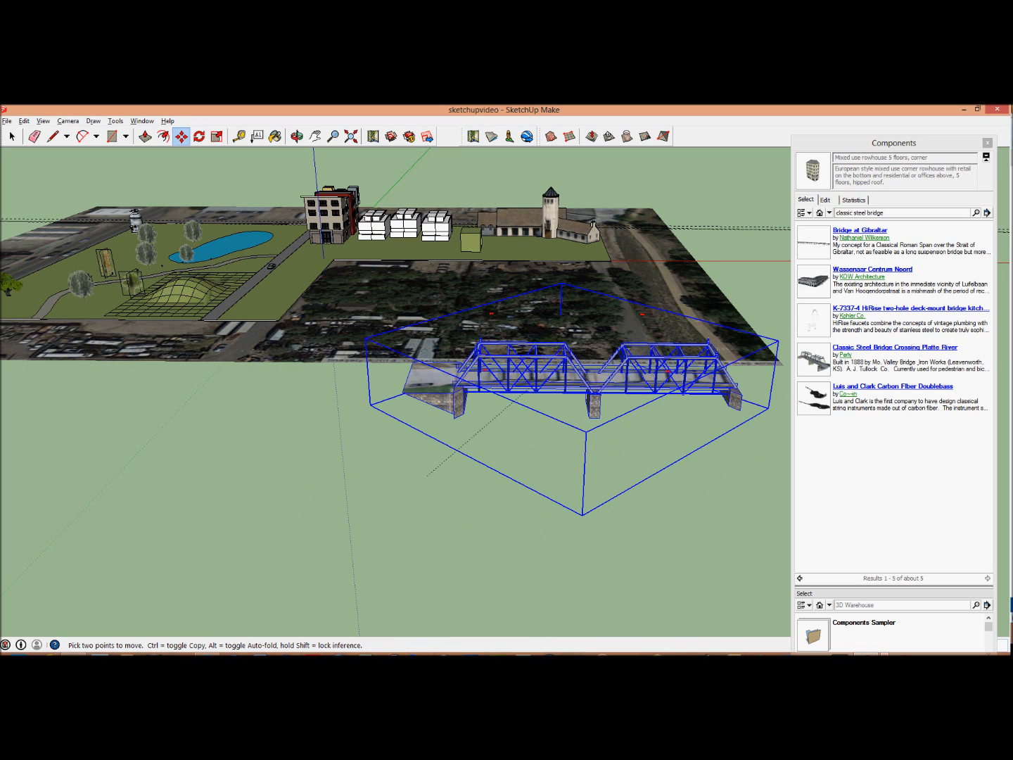
click(689, 281)
click(315, 136)
drag(602, 327, 394, 475)
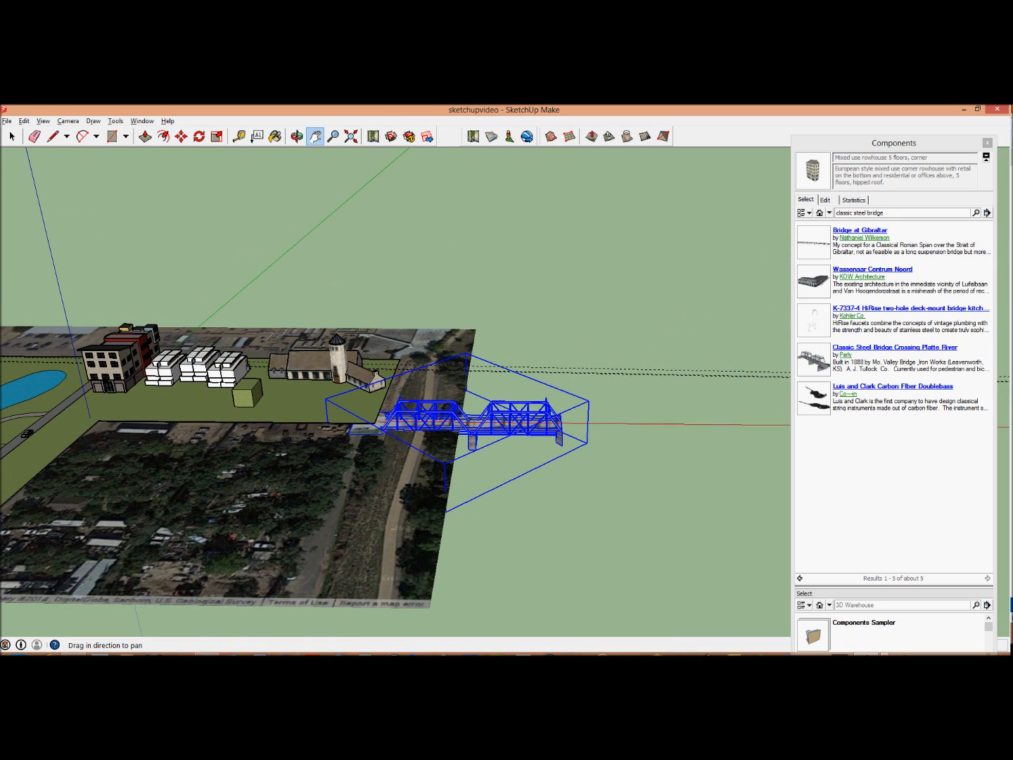
click(181, 136)
drag(445, 421, 507, 404)
key(space)
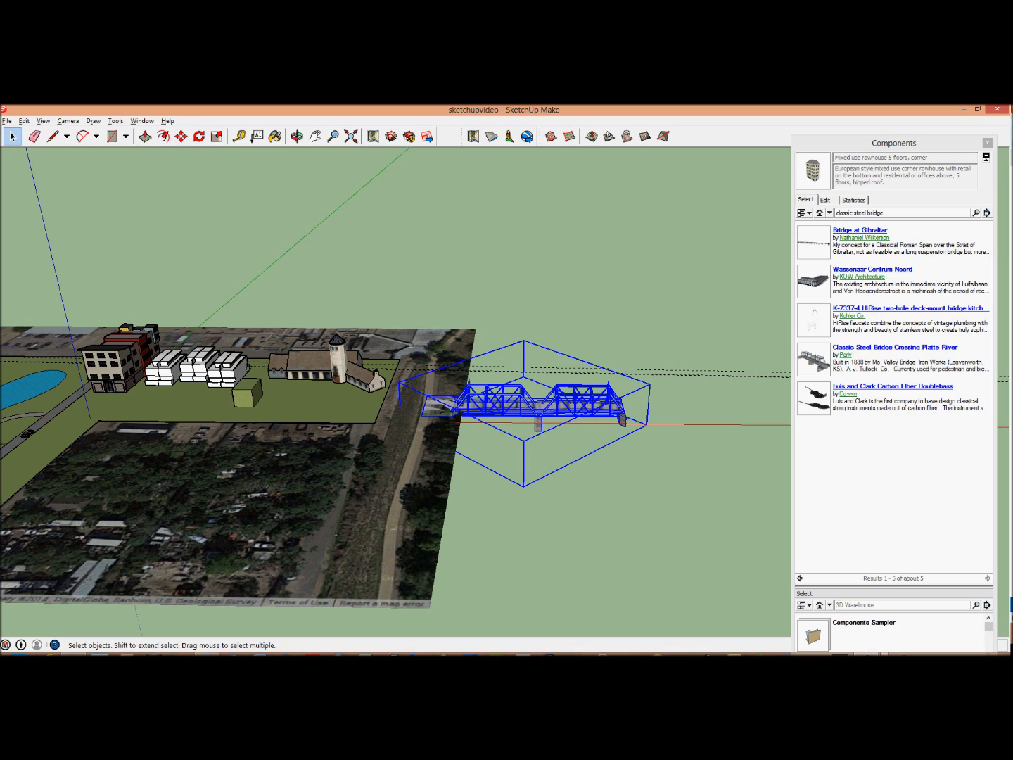
click(426, 450)
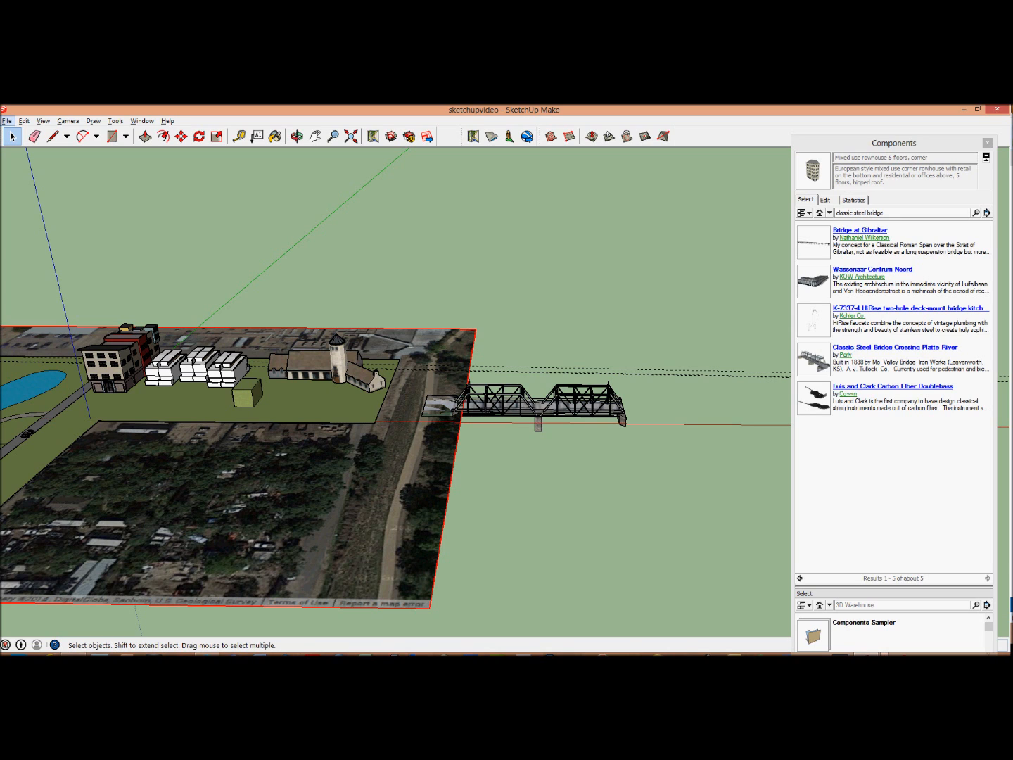
- Save the model
click(6, 121)
click(24, 160)
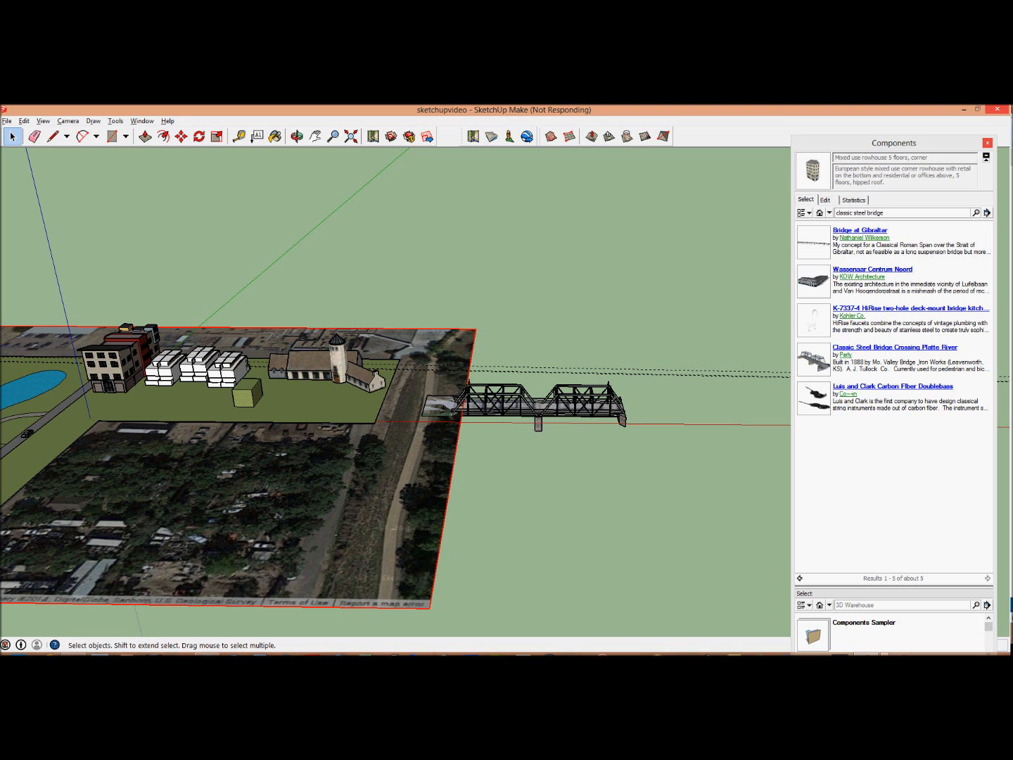
- Examine the church, rowhouses and pond up close from the opposite side of the site
click(296, 136)
drag(485, 310, 506, 404)
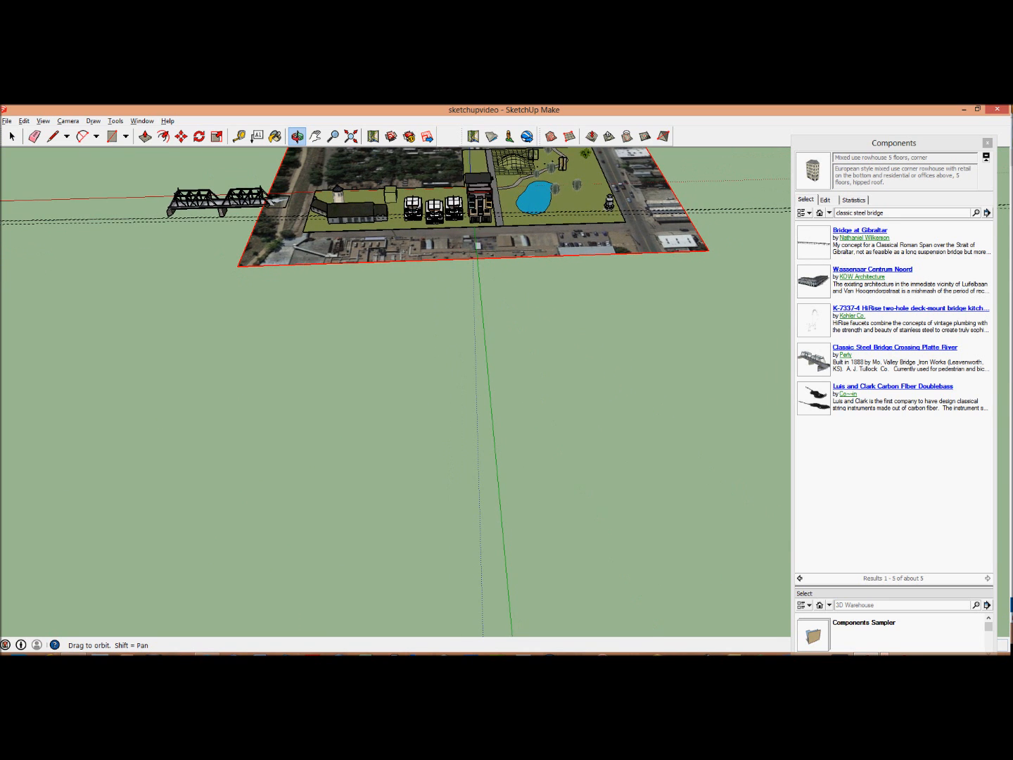
scroll(507, 211, up, 3)
scroll(464, 204, up, 4)
click(314, 136)
drag(450, 232, 441, 408)
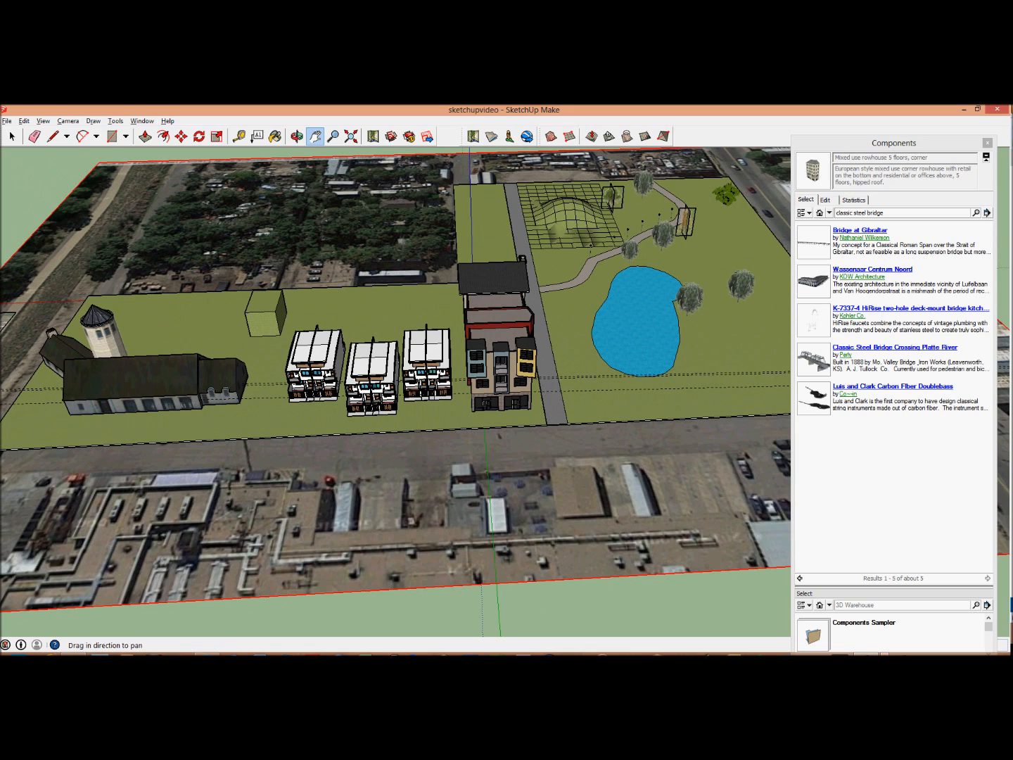